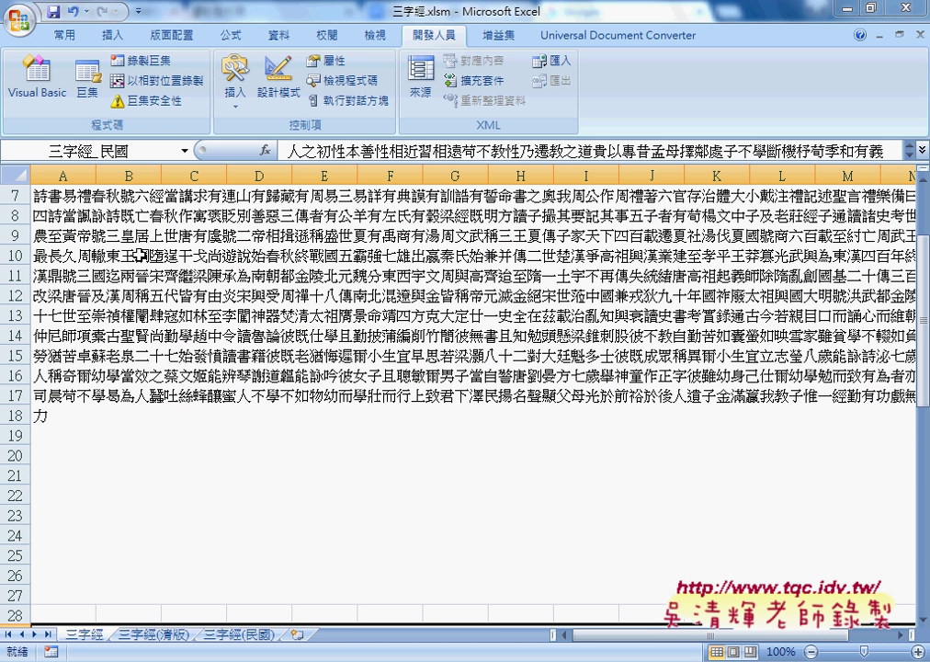
# Switch the ribbon from the 開發人員 (Developer) tab to the 常用 (Home) tab.
pyautogui.click(61, 41)
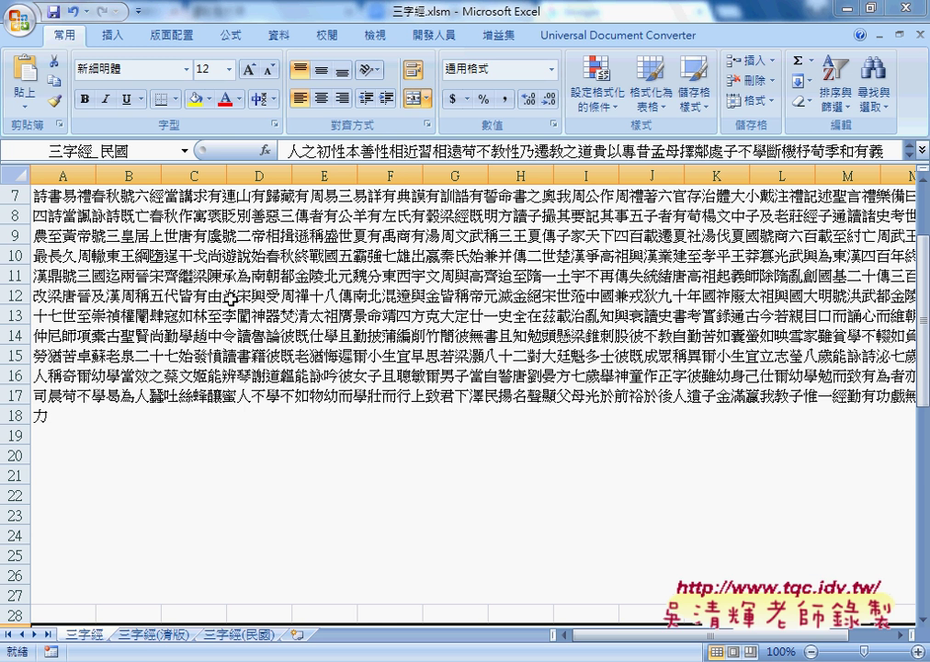
# On the 三字經(清版) sheet, inspect the MID formulas in cells B2, C2 and I2.
pyautogui.click(151, 634)
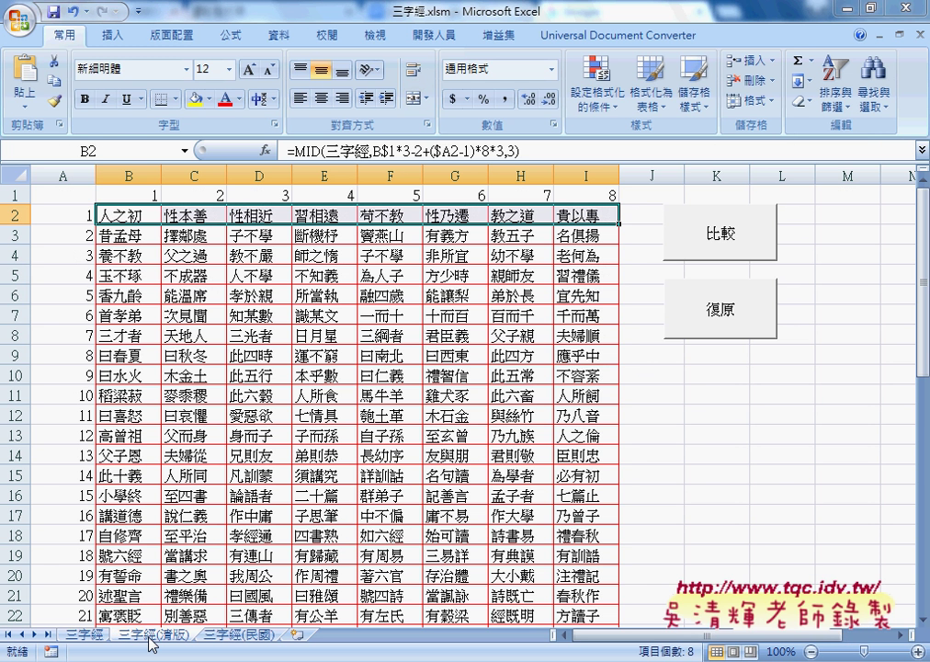
pyautogui.click(113, 211)
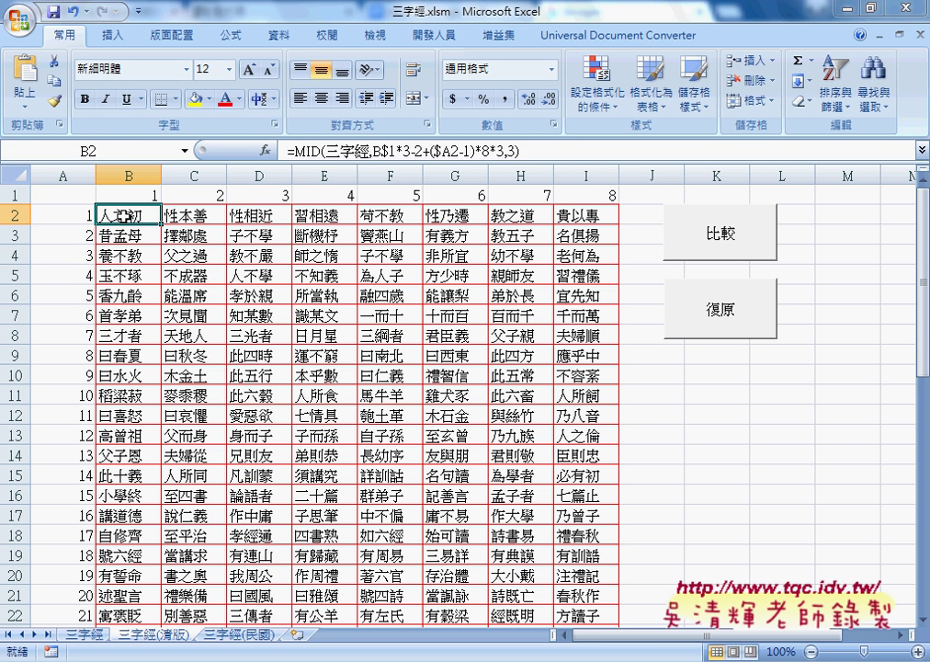
pyautogui.click(181, 216)
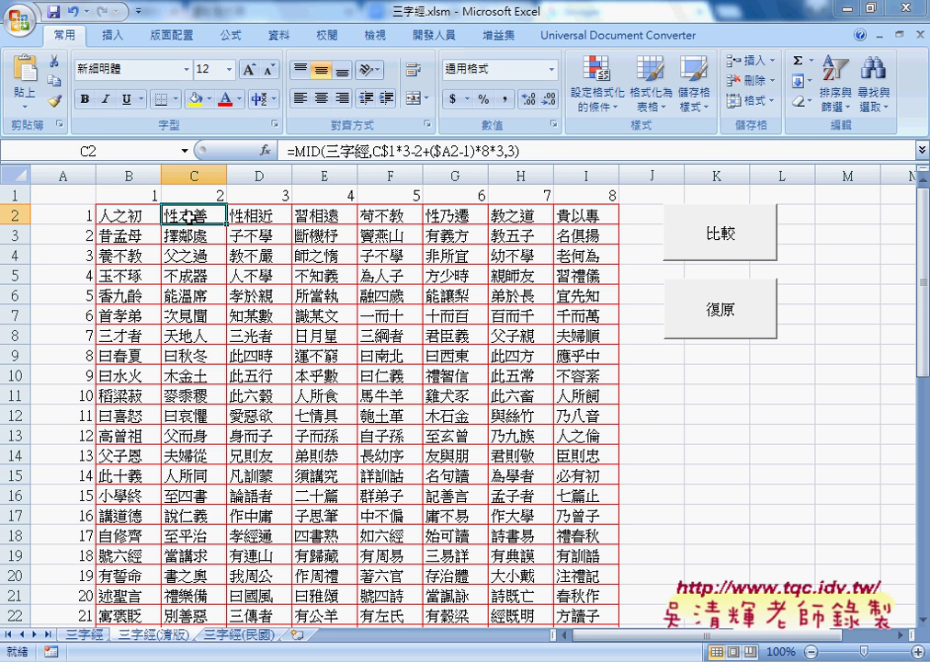
pyautogui.click(580, 217)
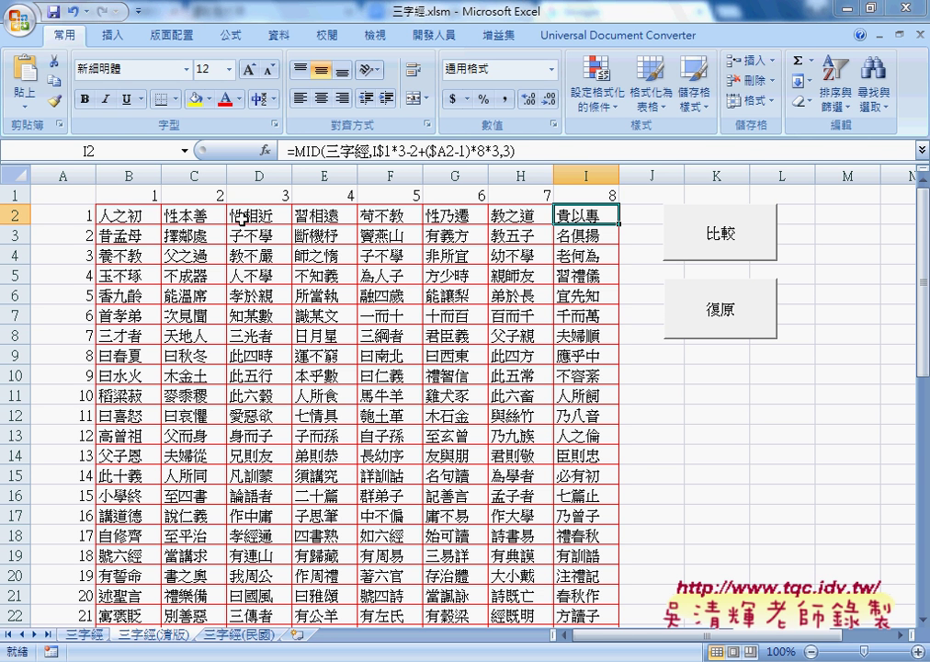
pyautogui.click(127, 215)
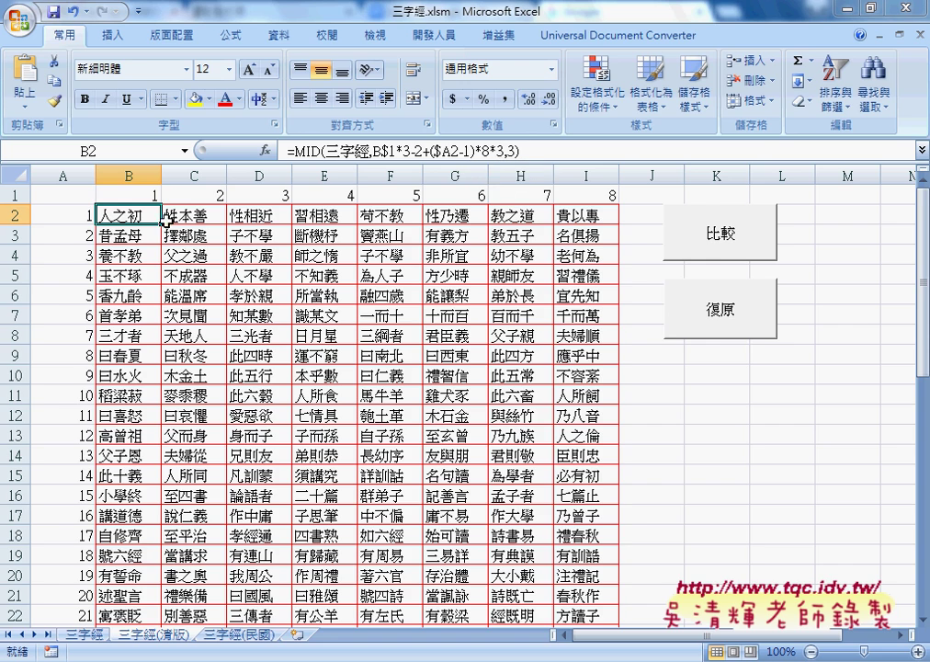
pyautogui.scroll(-4, 586, 243)
pyautogui.scroll(-4, 563, 349)
pyautogui.scroll(-3, 563, 349)
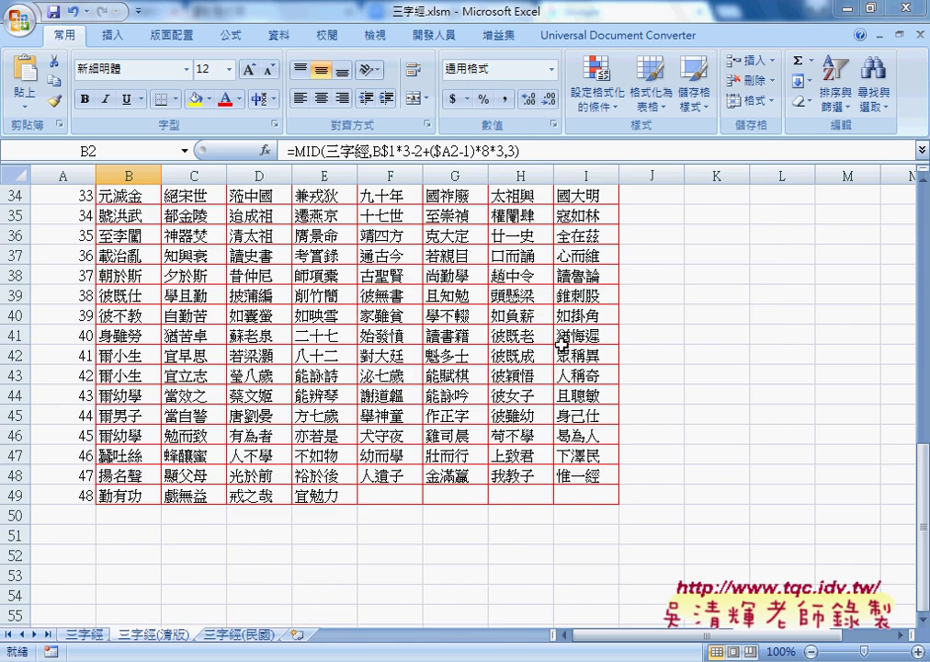
pyautogui.scroll(8, 562, 342)
pyautogui.scroll(3, 560, 344)
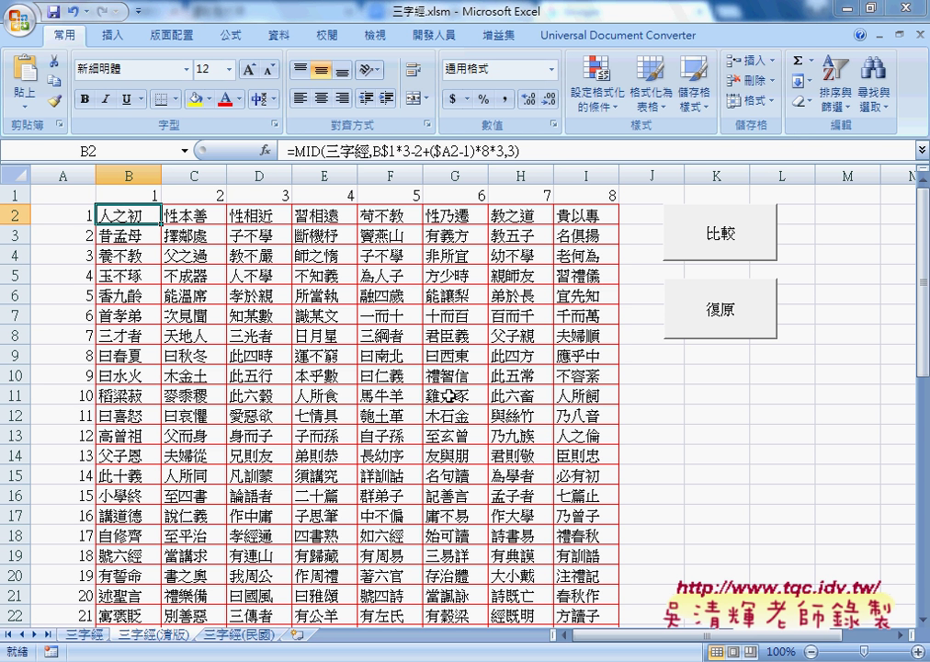
pyautogui.click(251, 636)
pyautogui.click(167, 638)
# Run the 比較 macro and compare red phrase F3 against the 三字經(民國) sheet.
pyautogui.click(722, 244)
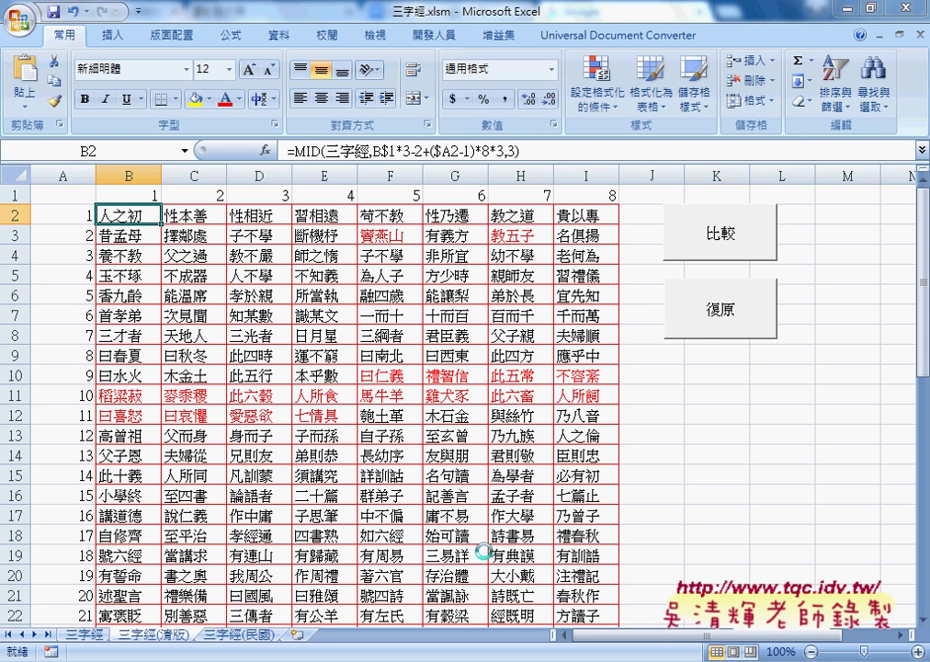
pyautogui.click(388, 238)
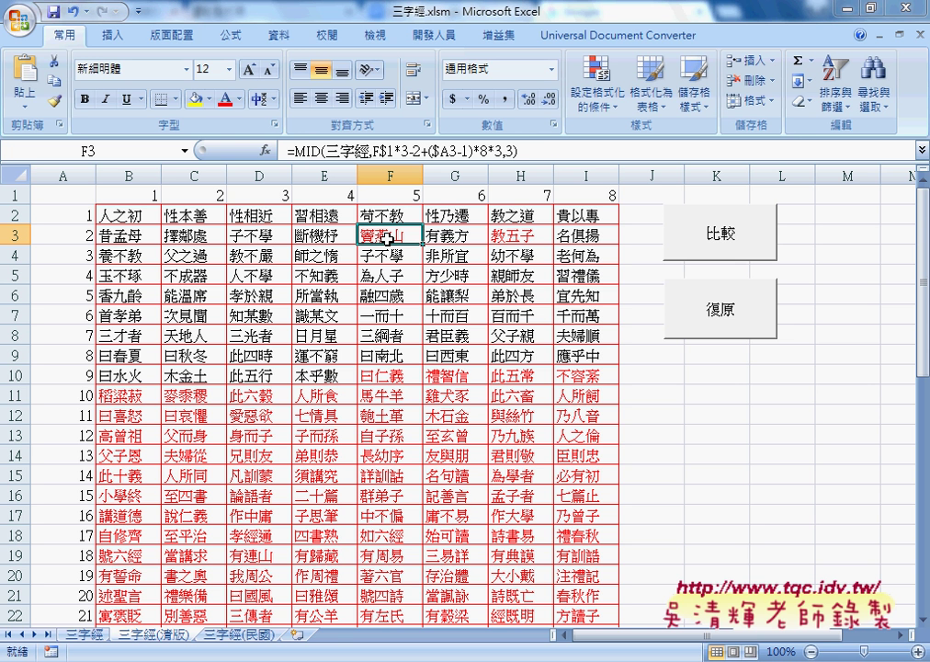
pyautogui.click(241, 634)
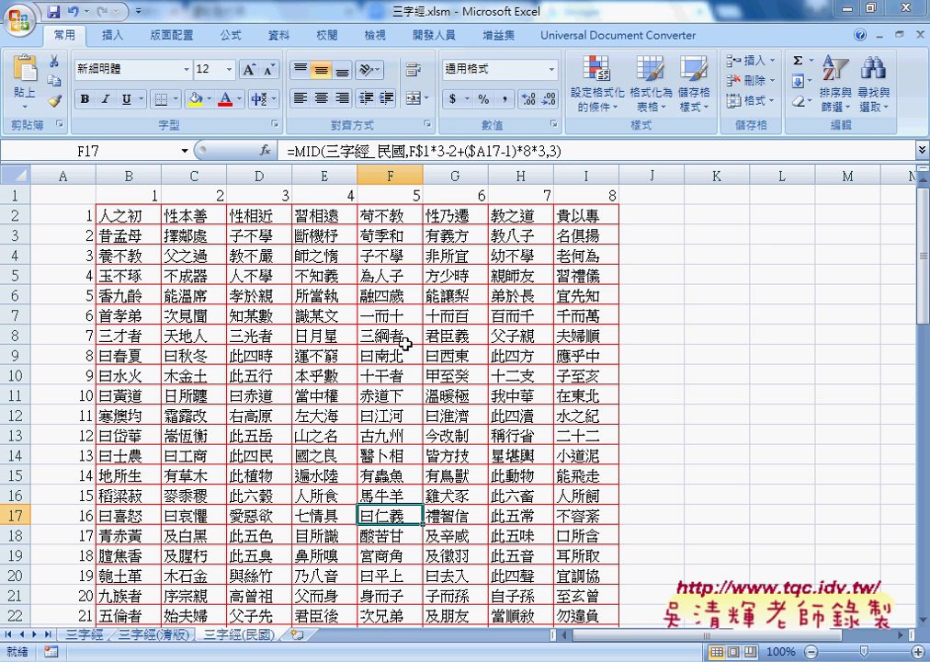
pyautogui.click(84, 634)
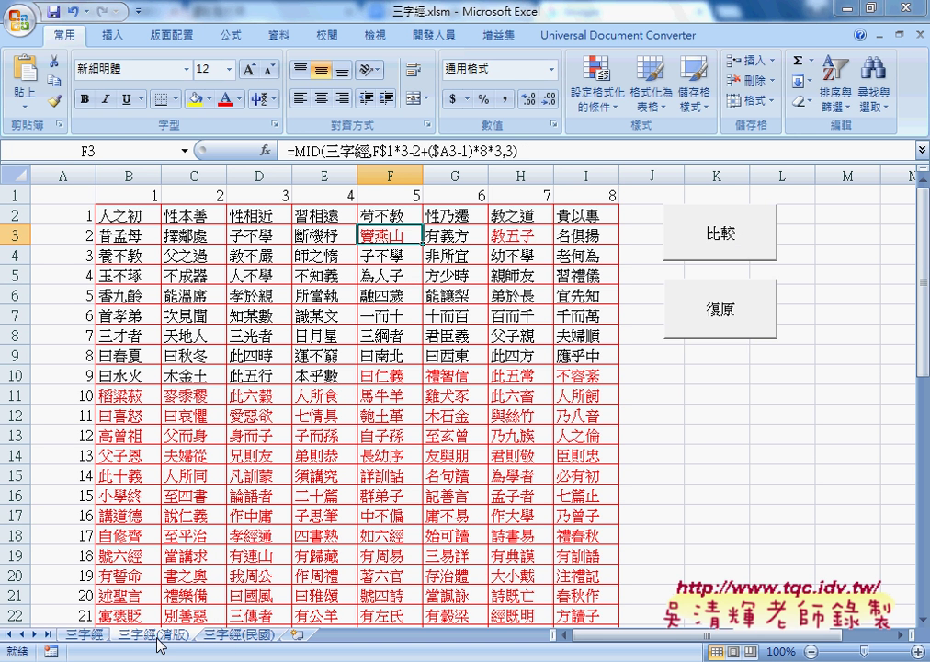
# Recheck F3 on the 民國 sheet, then inspect the red phrase in H3 on 清版.
pyautogui.click(241, 635)
pyautogui.click(390, 235)
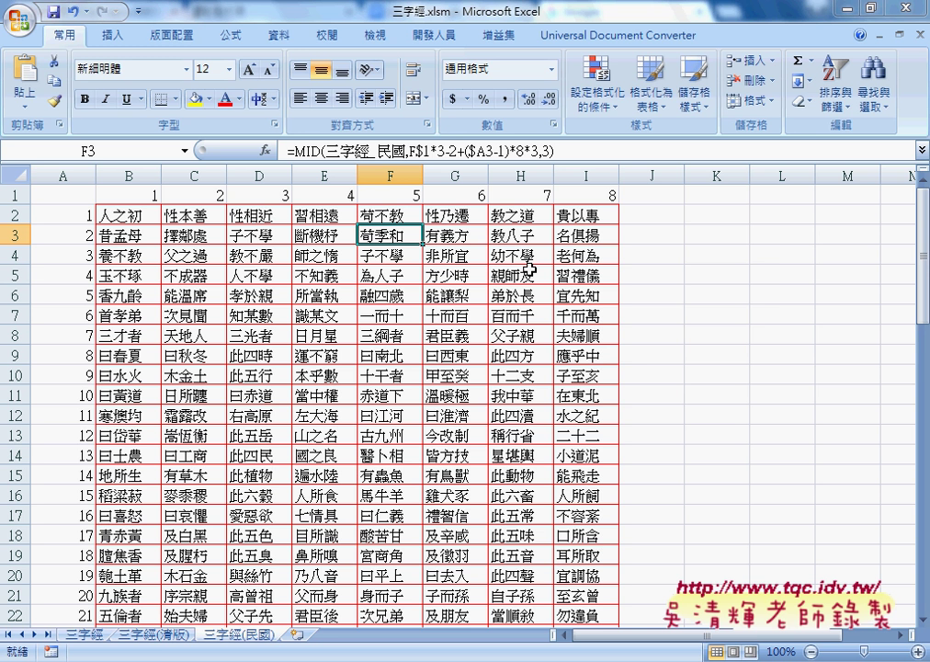
pyautogui.click(85, 634)
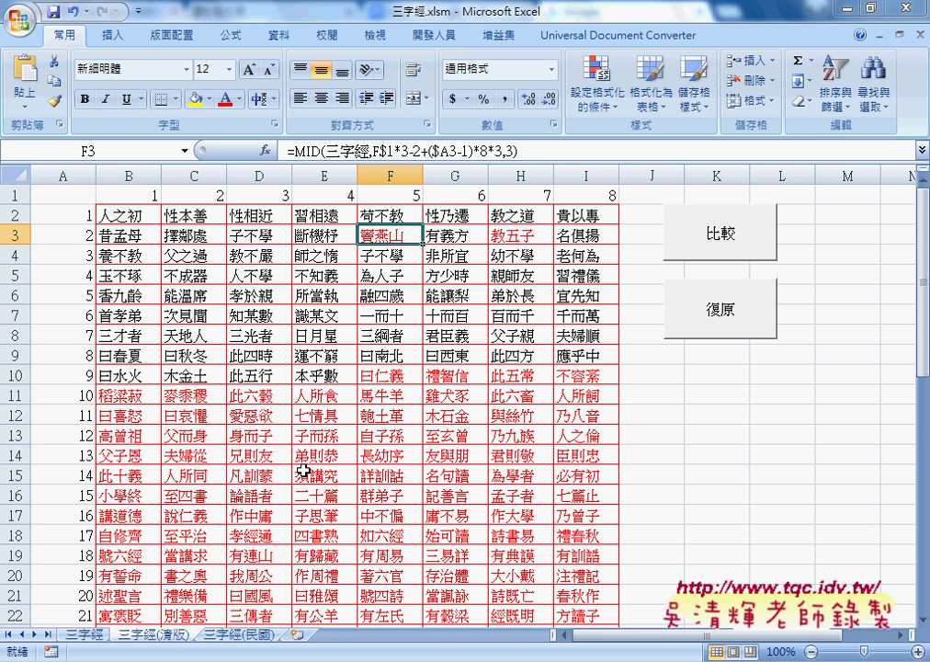
pyautogui.click(237, 632)
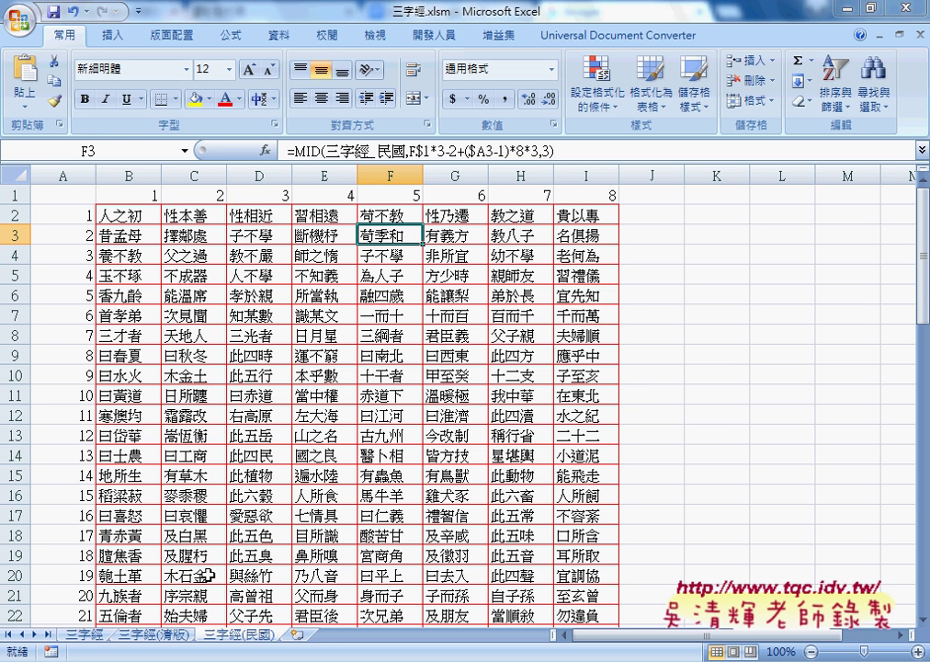
pyautogui.click(157, 635)
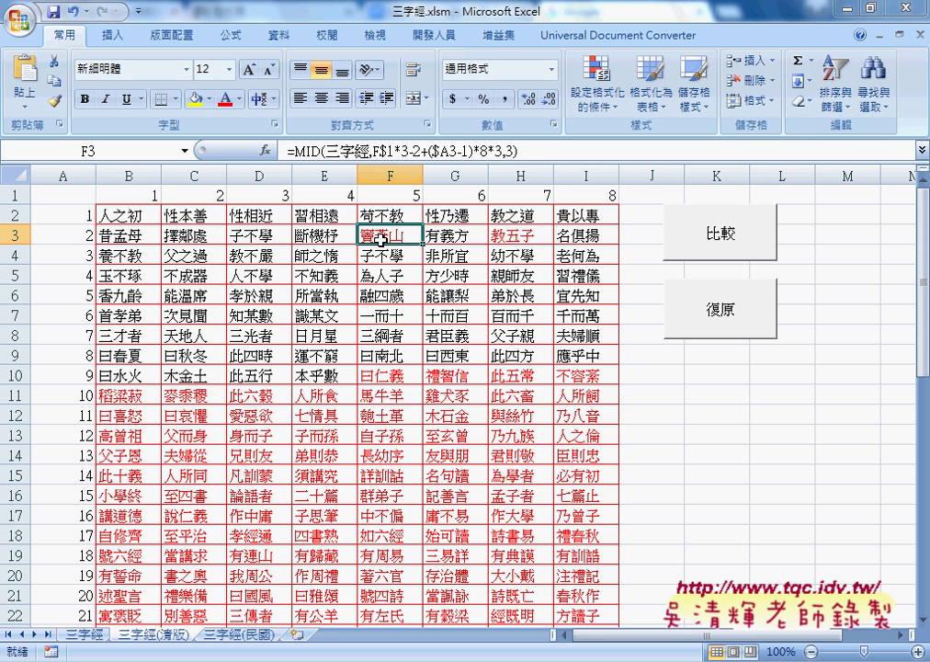
pyautogui.click(522, 236)
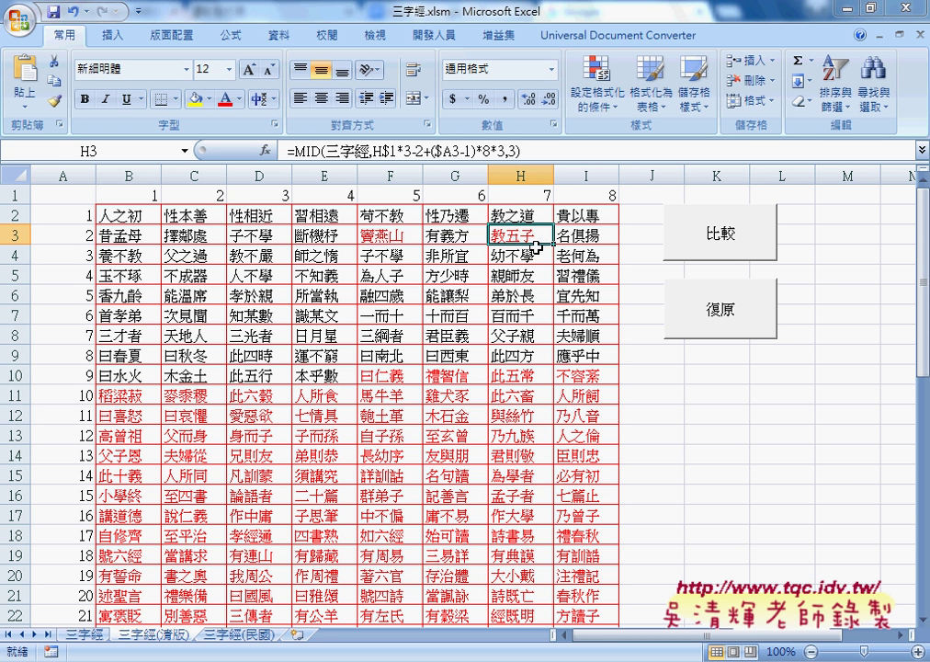
# Display the 三字經(民國) sheet, where F3 reads 荀季和 and H3 reads 教八子.
pyautogui.click(247, 636)
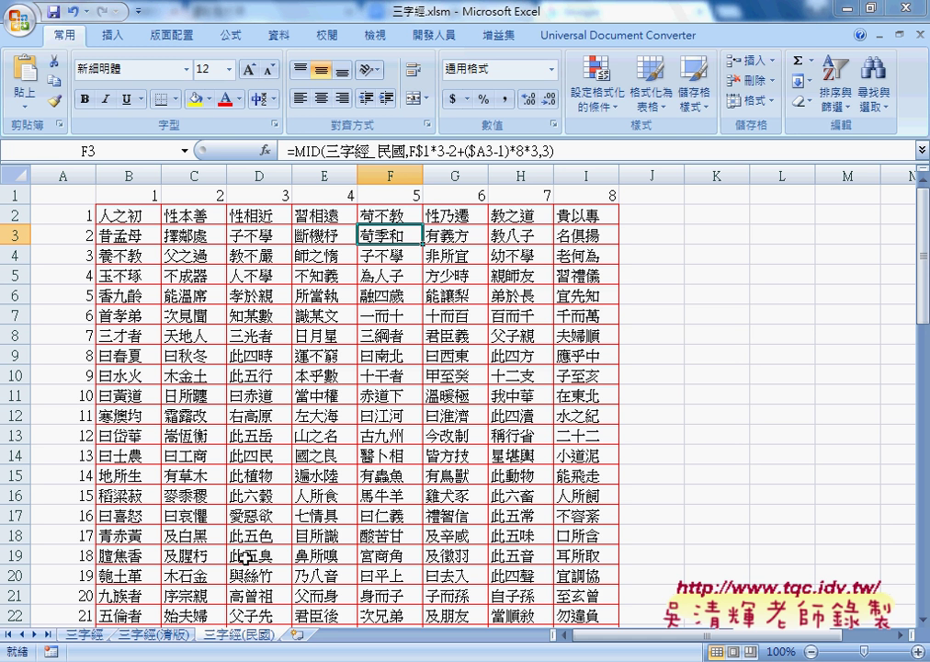
# Scroll down the 三字經(清版) grid, then view the original 三字經 text sheet.
pyautogui.click(161, 634)
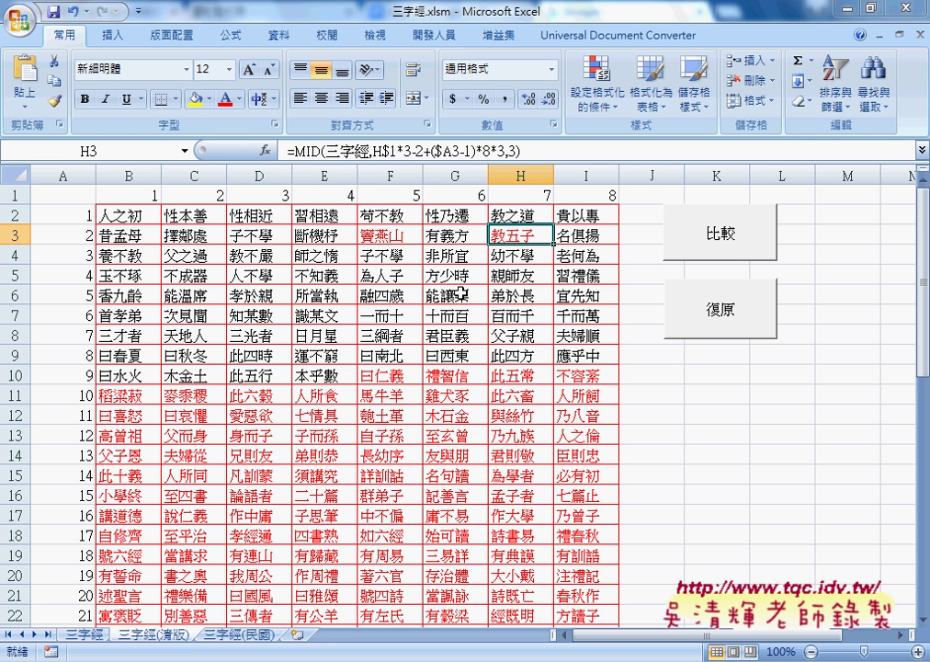
pyautogui.scroll(-2, 391, 414)
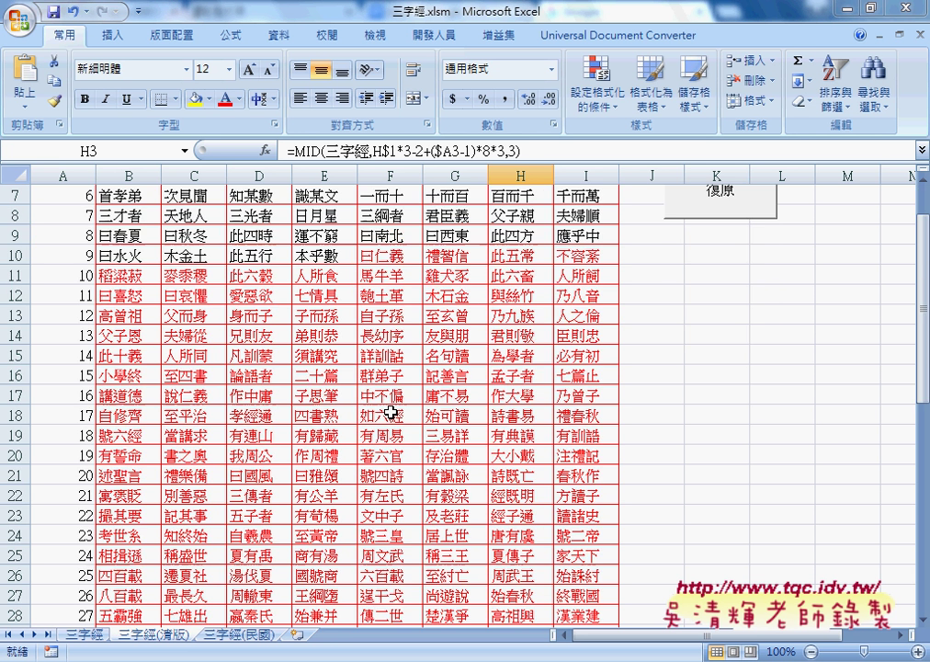
pyautogui.scroll(-1, 391, 414)
pyautogui.scroll(-2, 391, 414)
pyautogui.scroll(-2, 391, 413)
pyautogui.scroll(-3, 390, 414)
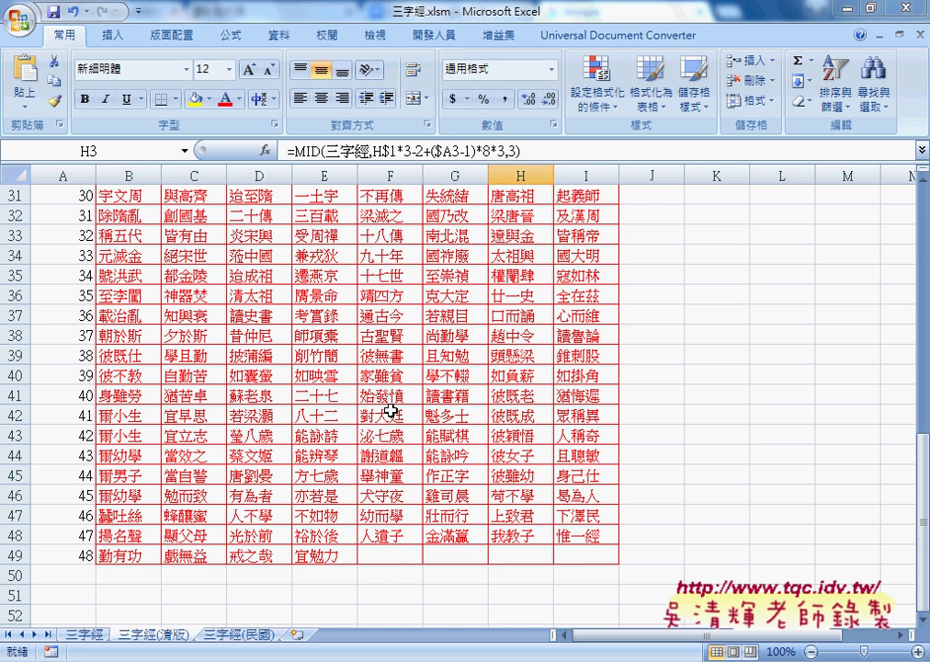
pyautogui.click(84, 634)
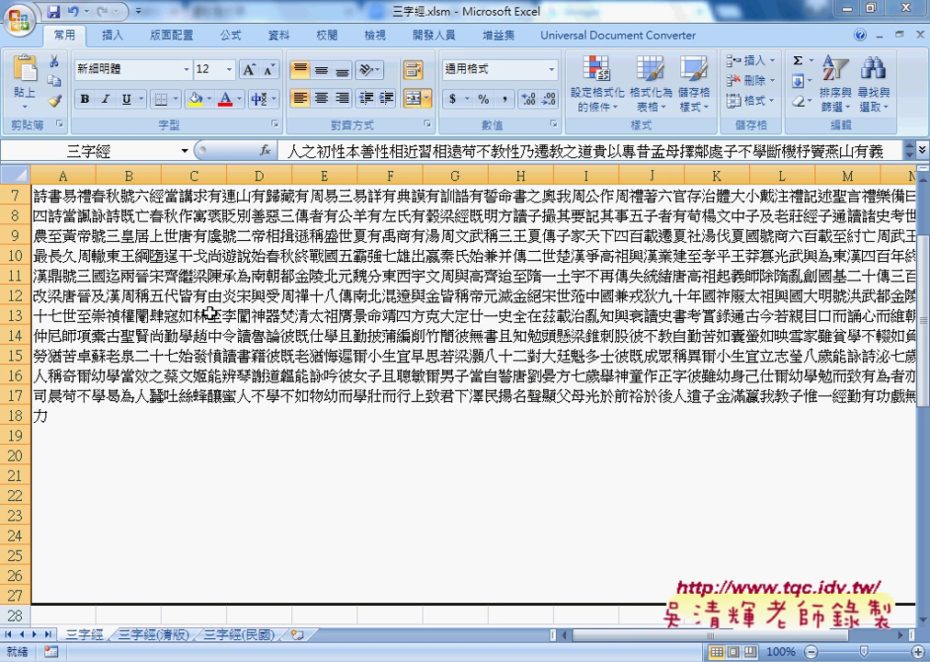
# Back on the 清版 grid, highlight B$1 in B2's MID formula.
pyautogui.click(147, 634)
pyautogui.scroll(6, 196, 400)
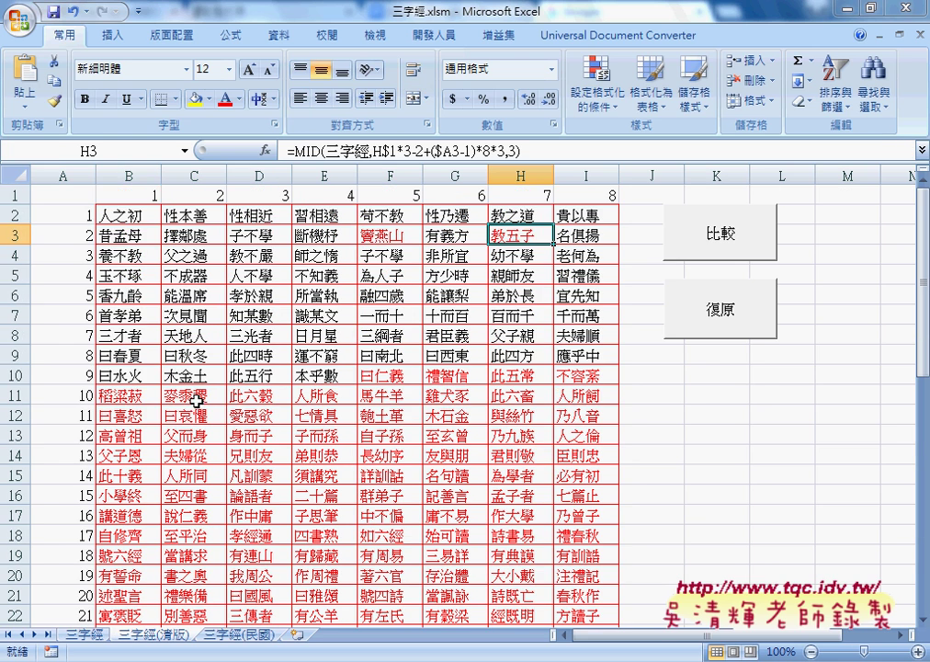
pyautogui.click(129, 215)
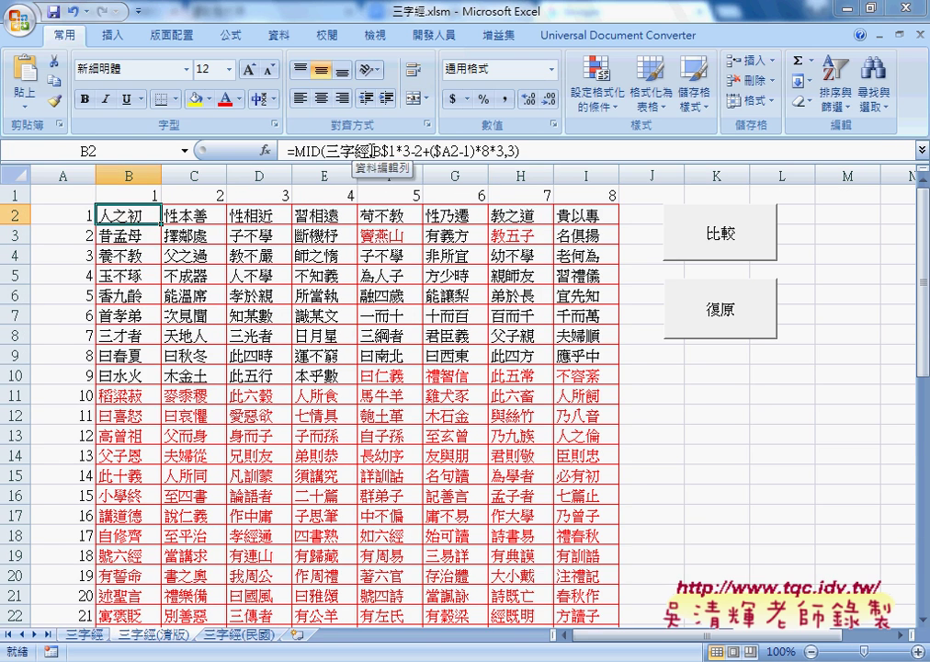
pyautogui.moveTo(373, 150); pyautogui.dragTo(475, 150)
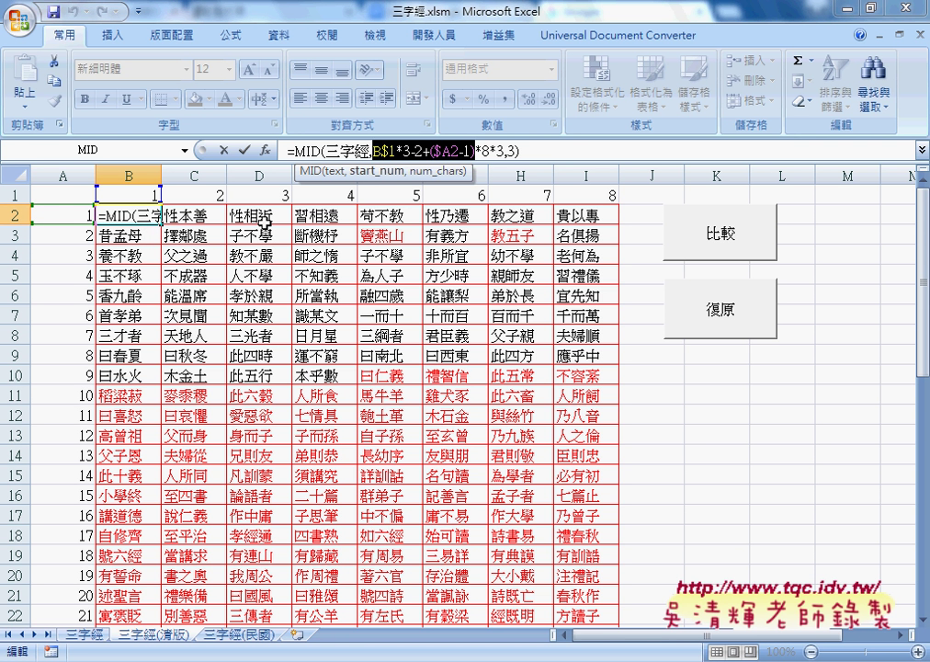
# Open the 比較 button's assigned macro code through 指定巨集 and 編輯.
pyautogui.click(235, 151)
pyautogui.rightClick(679, 230)
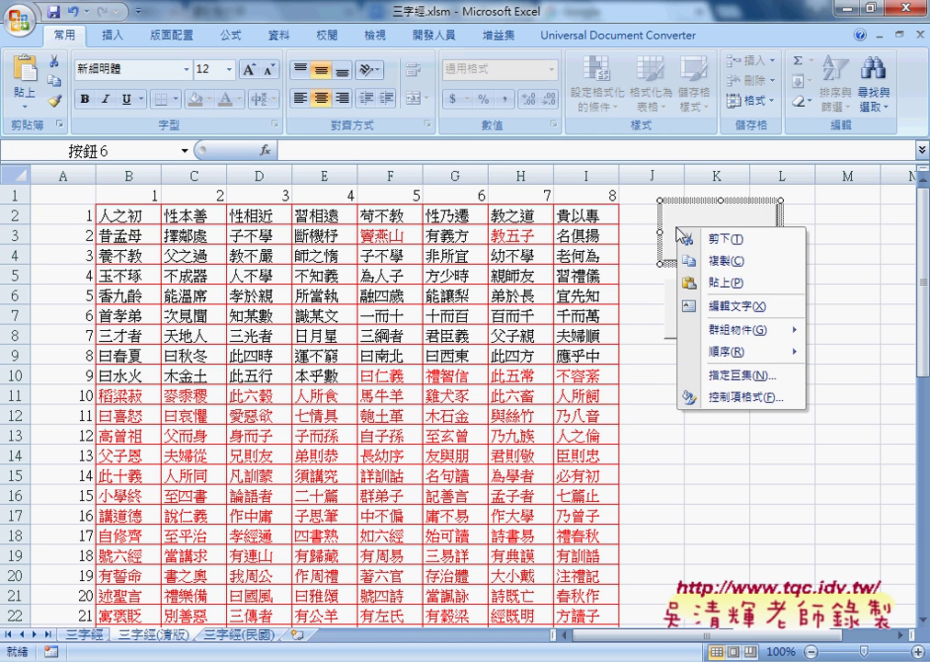
pyautogui.click(722, 379)
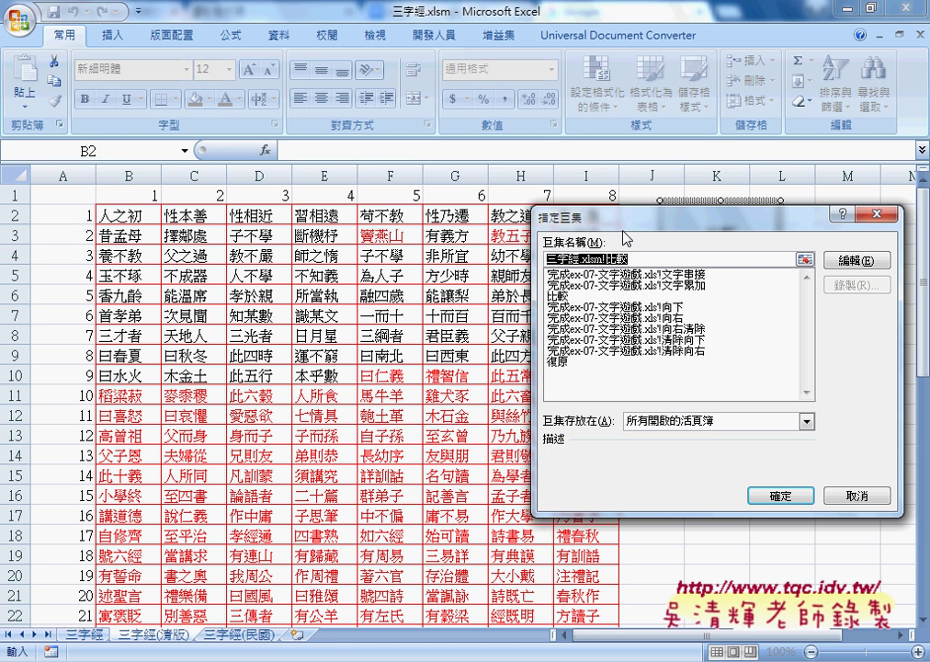
pyautogui.moveTo(623, 188); pyautogui.dragTo(364, 200)
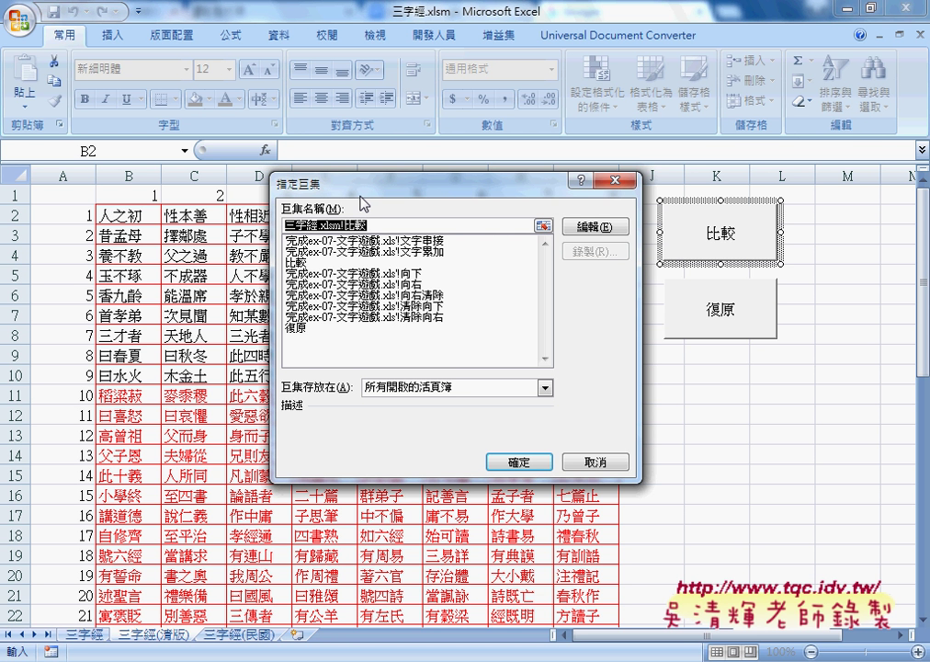
pyautogui.click(595, 226)
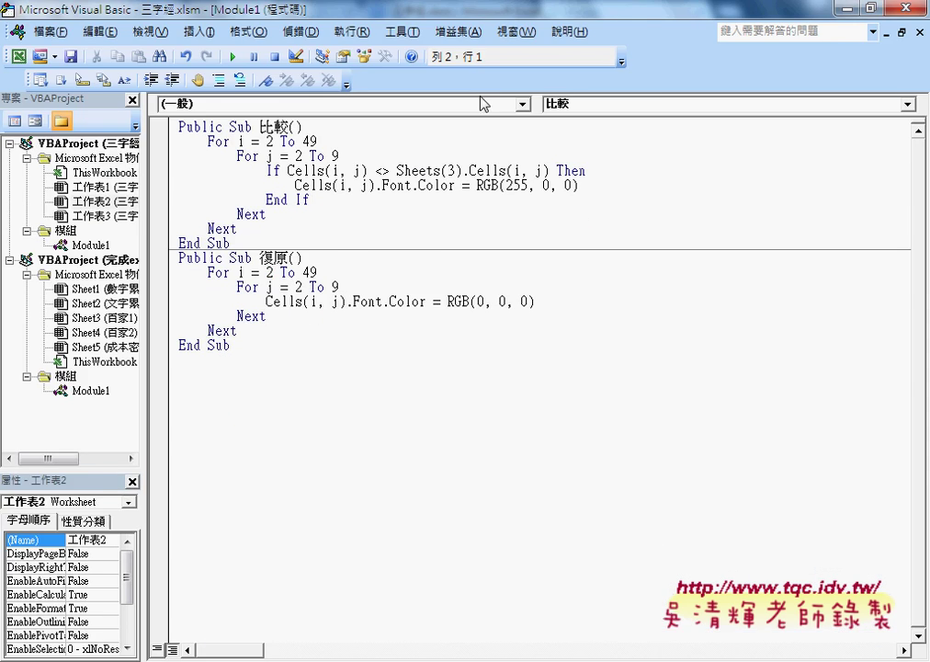
# Restore and shift the VBA window left, then highlight the row loop i from 2 to 49.
pyautogui.doubleClick(411, 11)
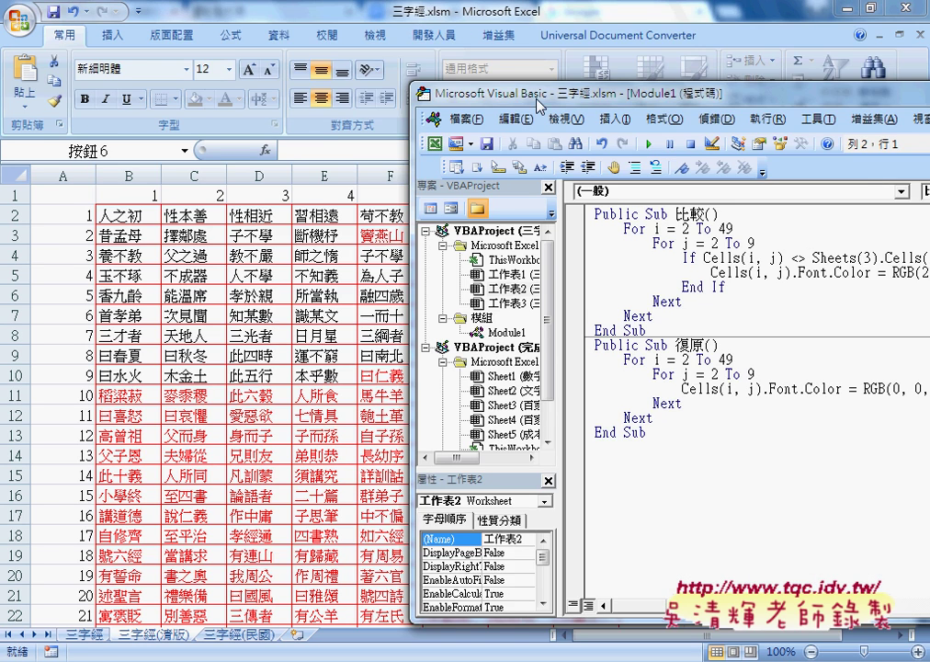
pyautogui.moveTo(530, 41); pyautogui.dragTo(223, 55)
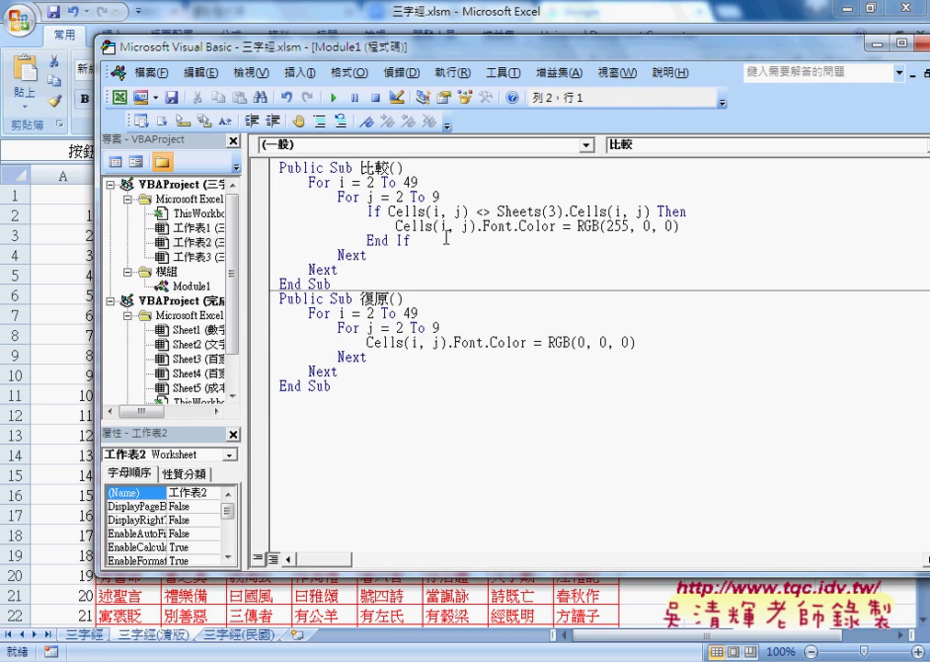
pyautogui.doubleClick(323, 182)
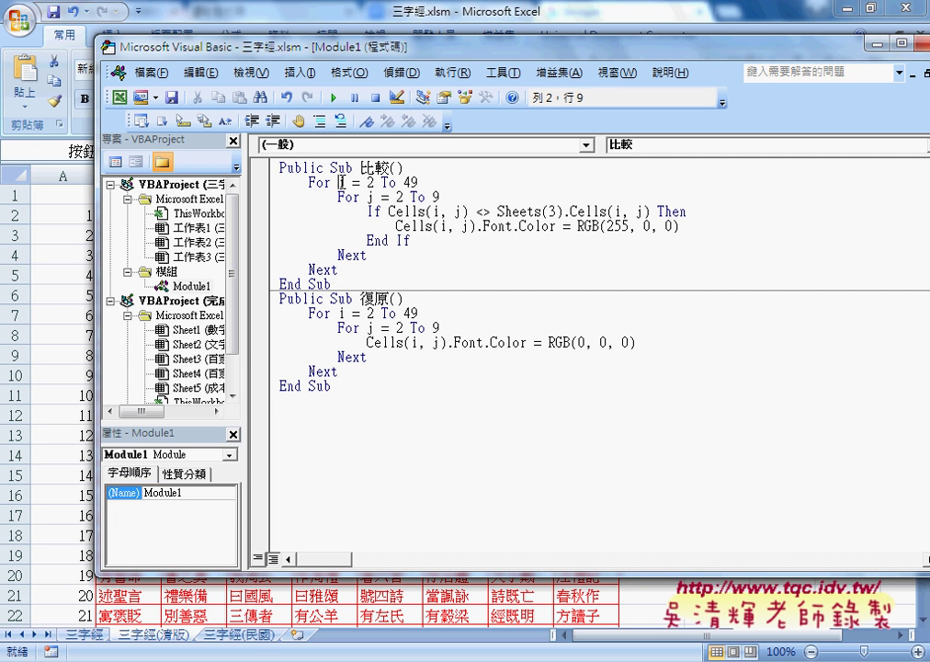
pyautogui.click(367, 182)
pyautogui.click(374, 182)
pyautogui.moveTo(405, 182)
pyautogui.mouseDown()
pyautogui.moveTo(420, 182)
pyautogui.moveTo(405, 197)
pyautogui.moveTo(443, 197)
pyautogui.mouseUp()
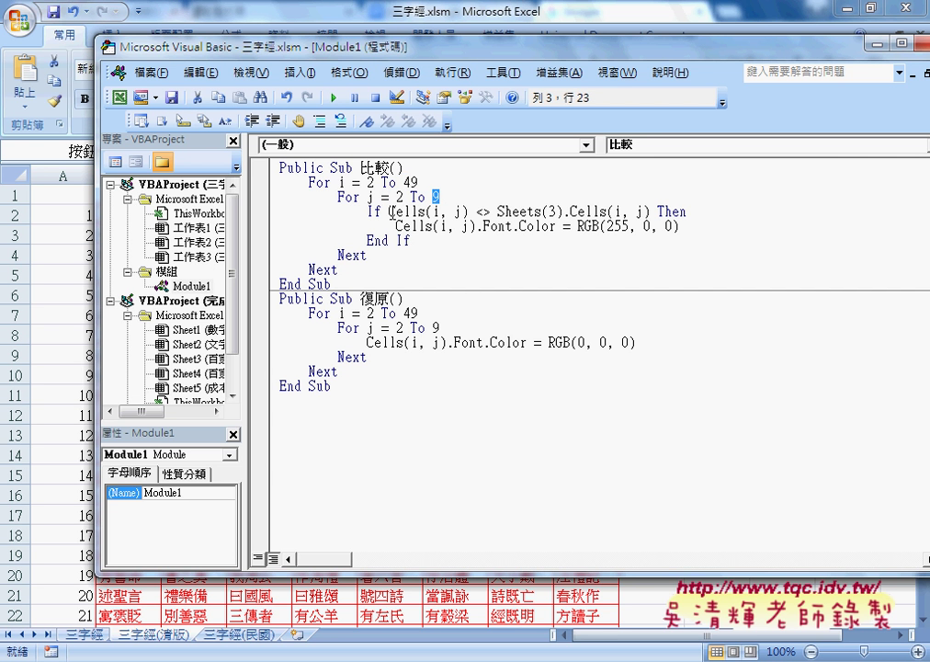
# Highlight Cells(i, j) and Sheets(3) in the If test, changing the sheet number to 345.
pyautogui.moveTo(390, 211); pyautogui.dragTo(472, 211)
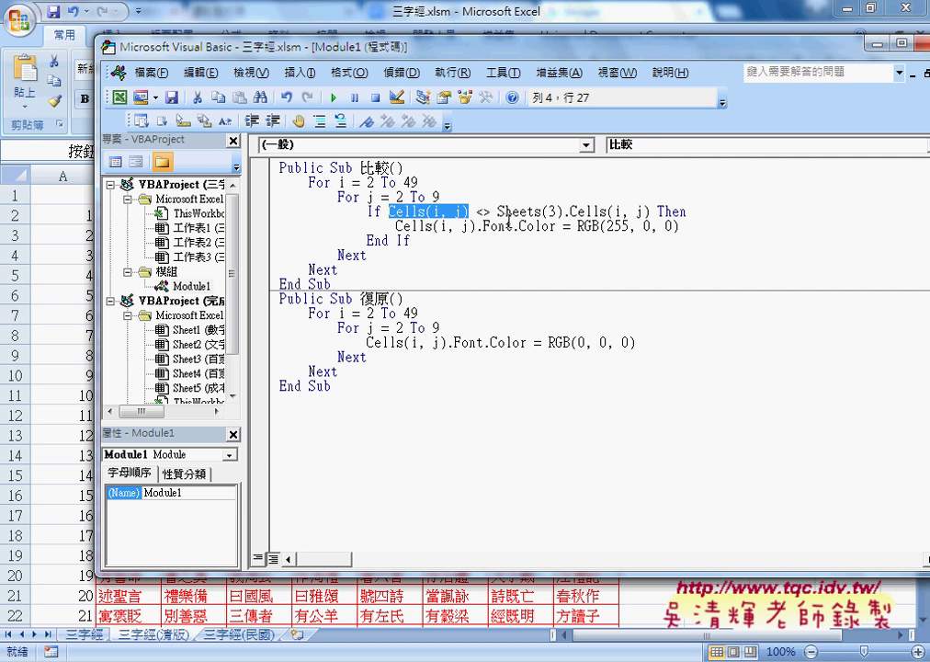
pyautogui.moveTo(498, 213); pyautogui.dragTo(564, 214)
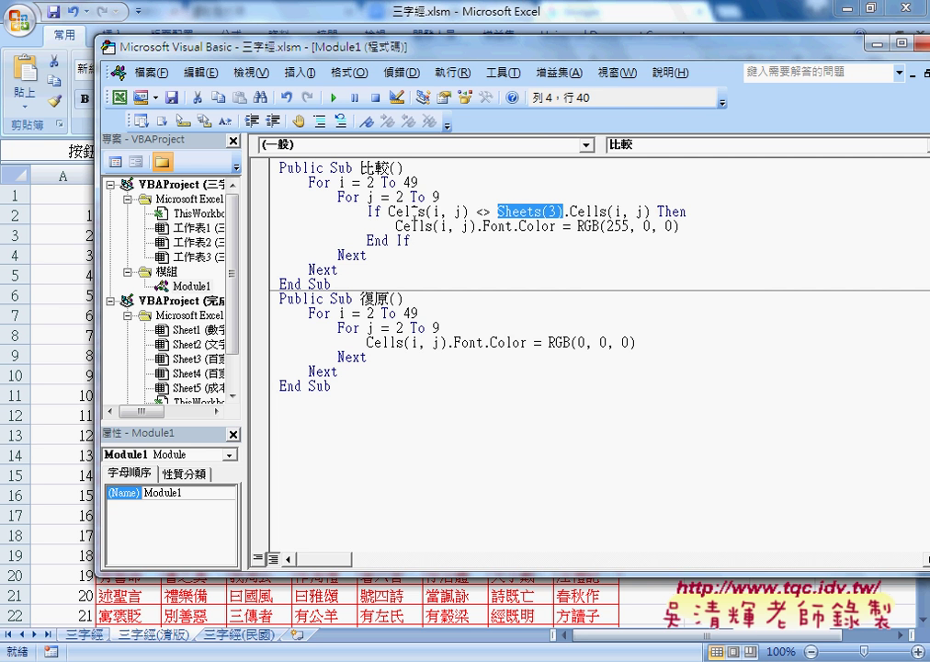
pyautogui.click(382, 213)
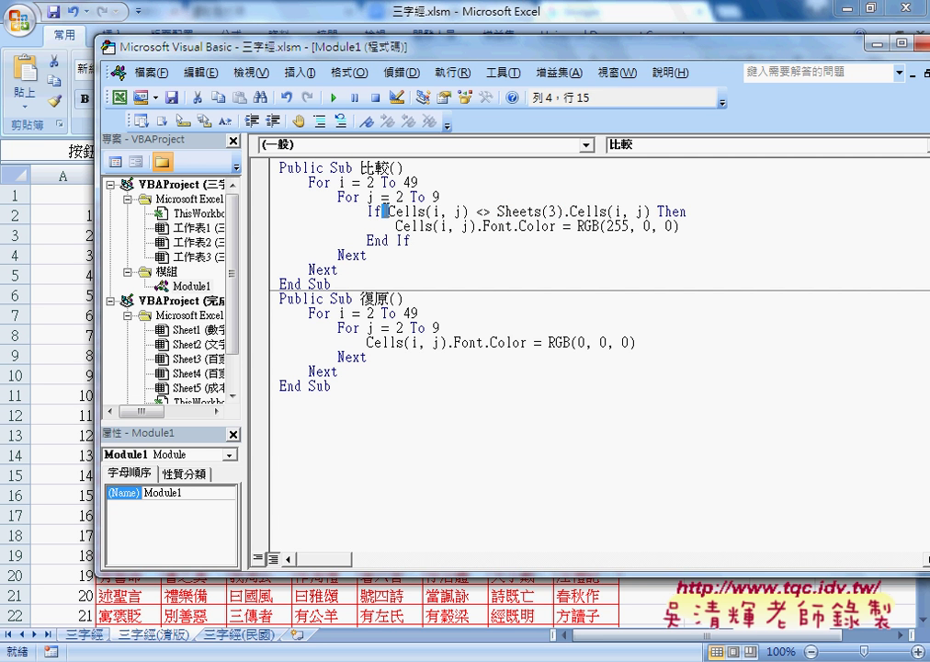
pyautogui.moveTo(499, 213); pyautogui.dragTo(570, 212)
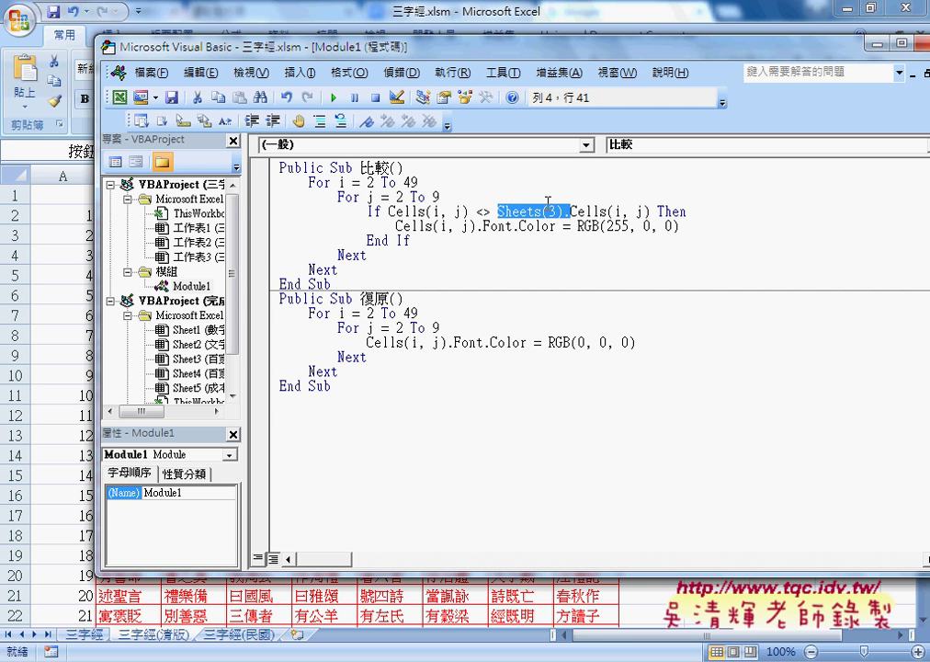
pyautogui.click(553, 212)
pyautogui.doubleClick(552, 212)
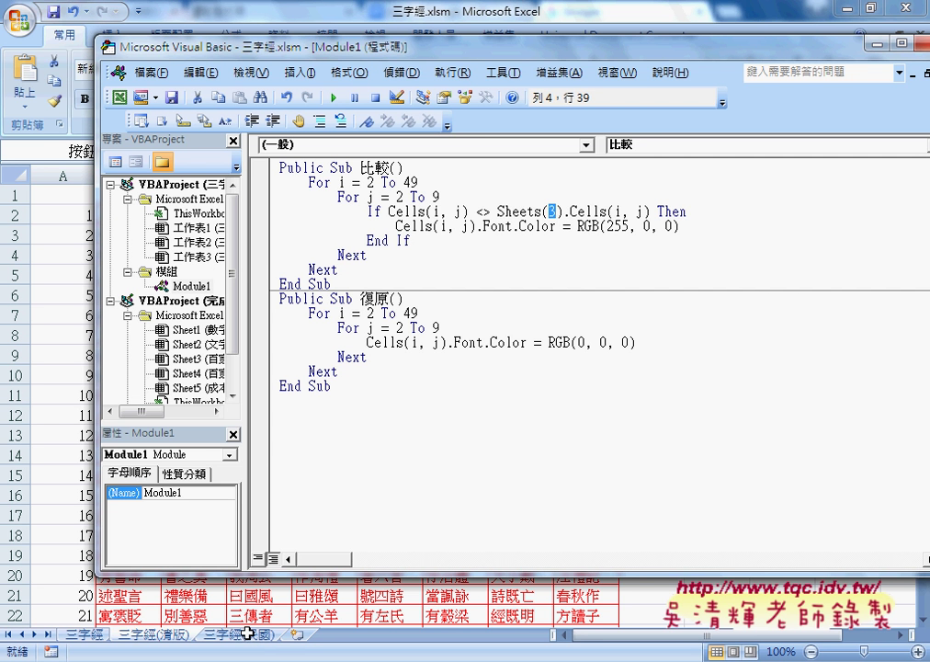
pyautogui.write('34')
pyautogui.write('5')
# Restore the sheet number to 3, then highlight .Cells(i, j) and the <> operator.
pyautogui.moveTo(498, 212); pyautogui.dragTo(563, 211)
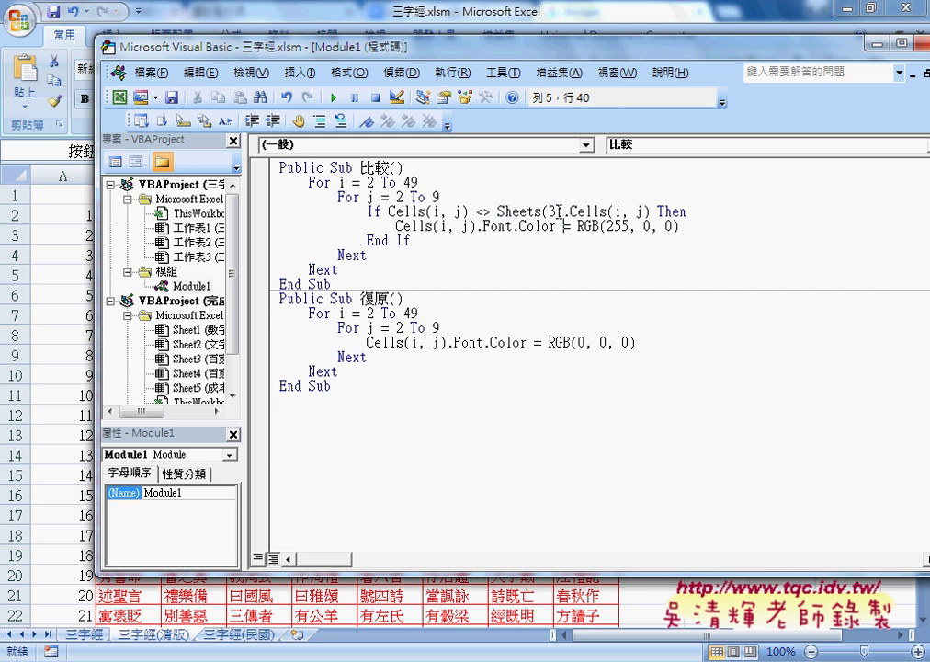
pyautogui.doubleClick(552, 212)
pyautogui.write('3')
pyautogui.click(488, 199)
pyautogui.moveTo(564, 212); pyautogui.dragTo(647, 211)
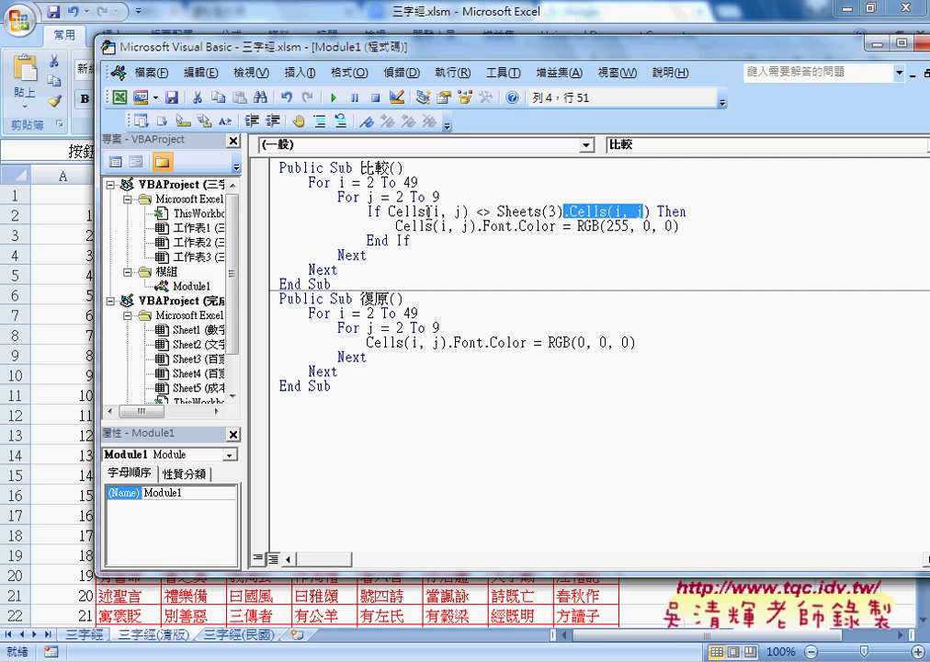
pyautogui.moveTo(477, 213); pyautogui.dragTo(493, 212)
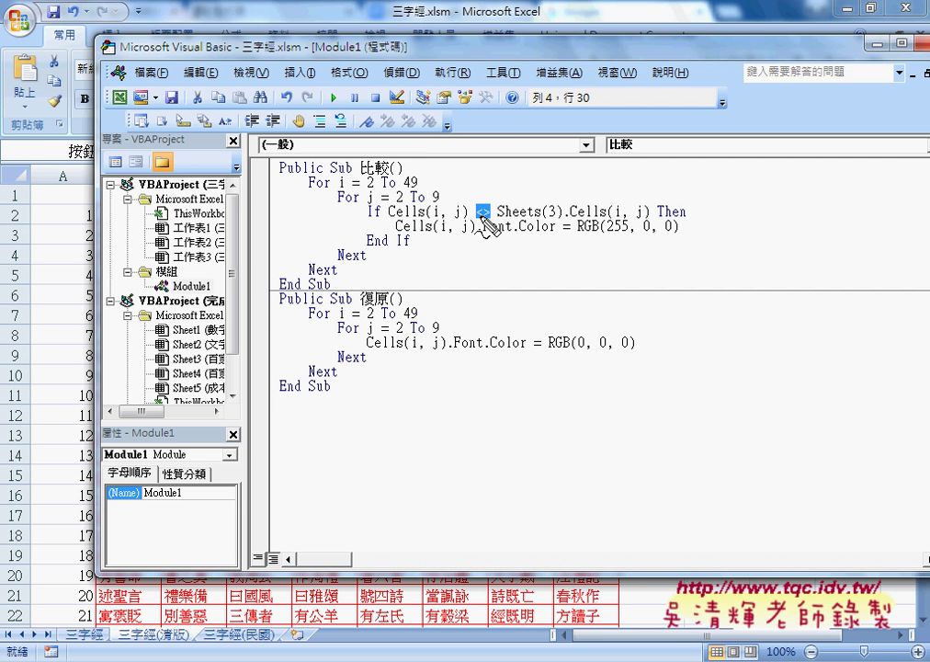
# Mark up the 比較 and 復原 code with red pen strokes, then clear them all.
pyautogui.moveTo(477, 219); pyautogui.dragTo(493, 218)
pyautogui.moveTo(471, 162); pyautogui.dragTo(485, 169)
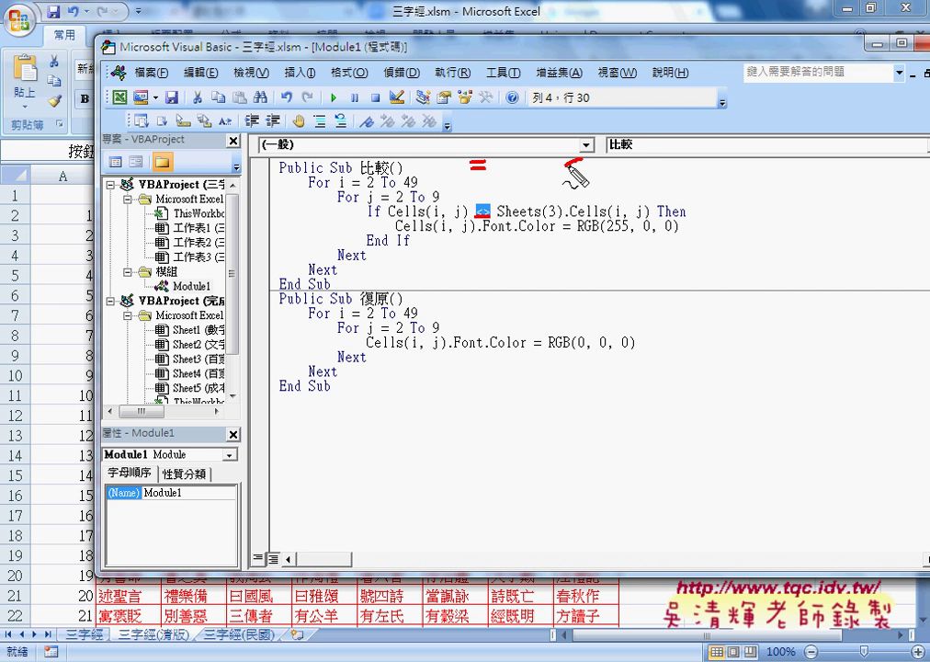
pyautogui.moveTo(582, 159)
pyautogui.mouseDown()
pyautogui.moveTo(582, 170)
pyautogui.moveTo(603, 177)
pyautogui.mouseUp()
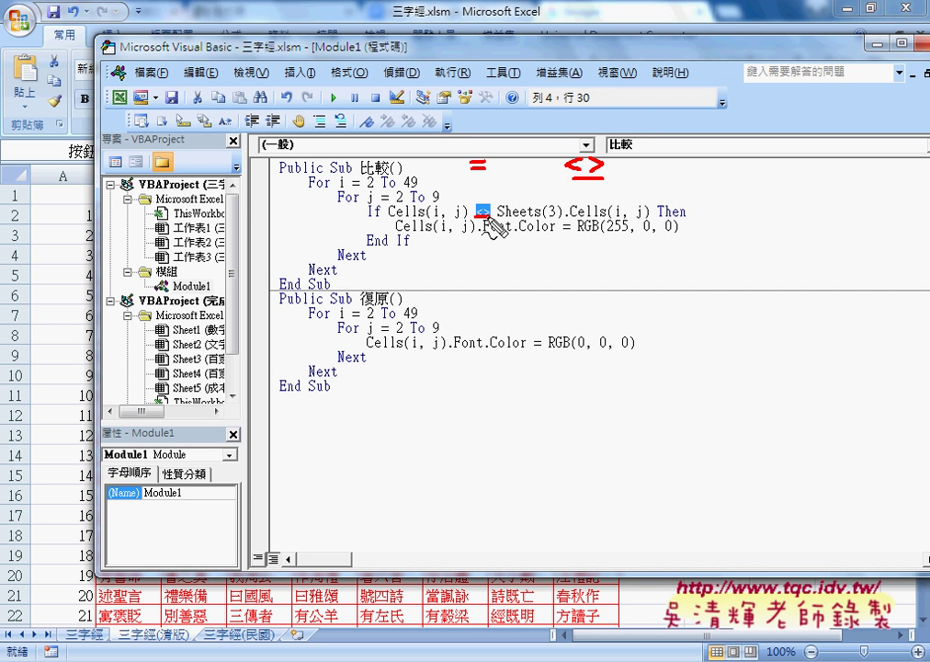
pyautogui.moveTo(659, 214); pyautogui.dragTo(692, 214)
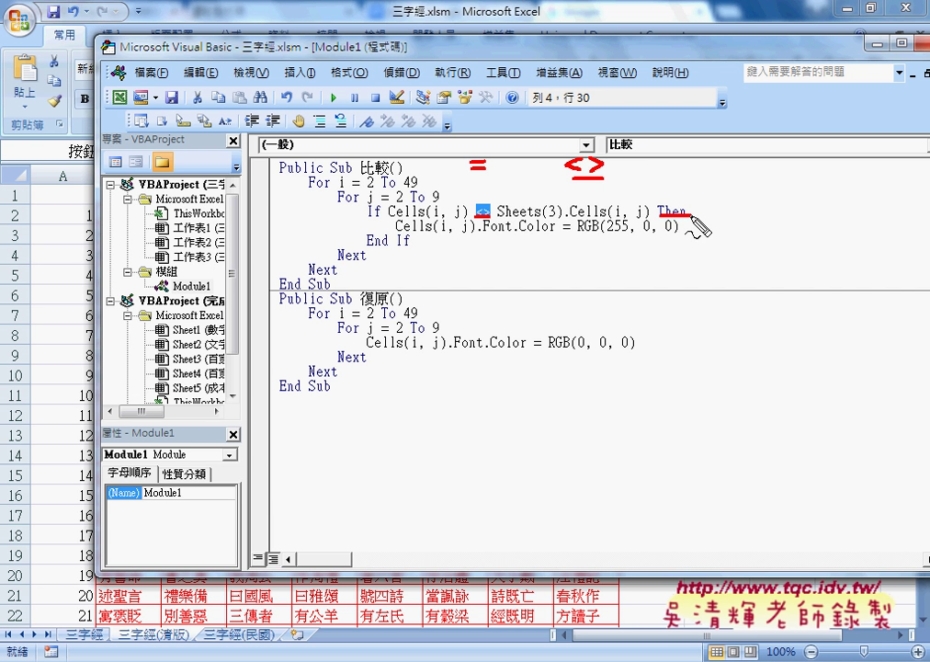
pyautogui.moveTo(401, 233); pyautogui.dragTo(473, 233)
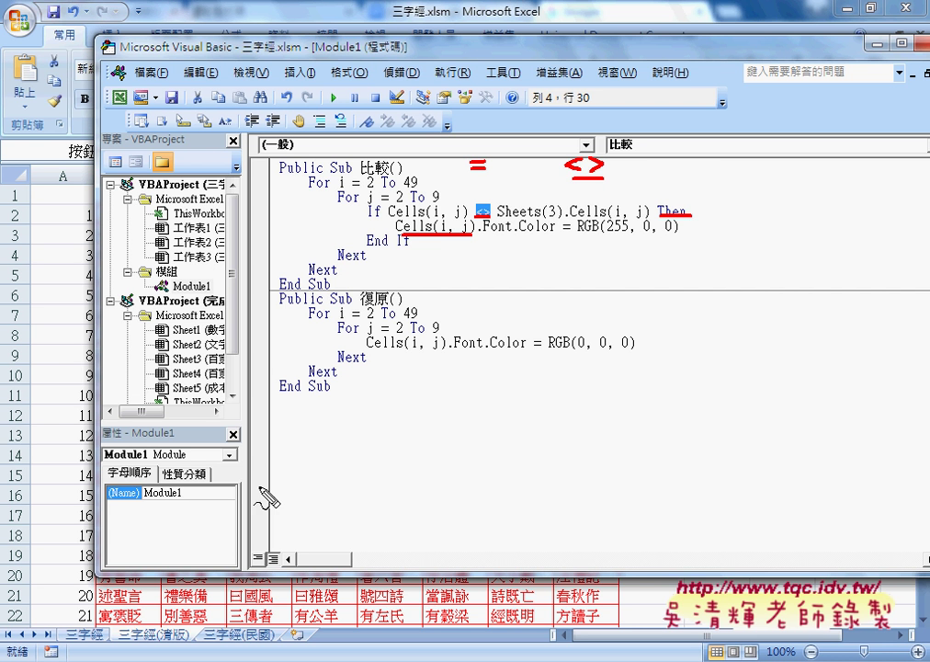
pyautogui.moveTo(532, 233)
pyautogui.mouseDown()
pyautogui.moveTo(660, 235)
pyautogui.moveTo(628, 238)
pyautogui.mouseUp()
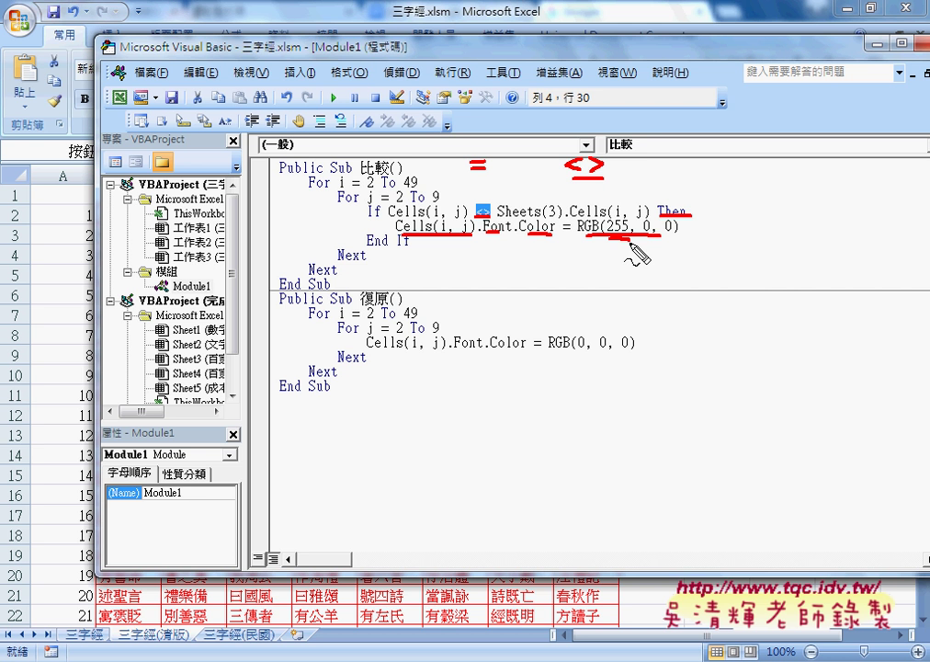
pyautogui.moveTo(395, 248)
pyautogui.mouseDown()
pyautogui.moveTo(410, 247)
pyautogui.moveTo(396, 248)
pyautogui.mouseUp()
pyautogui.moveTo(361, 201); pyautogui.dragTo(396, 201)
pyautogui.moveTo(390, 349); pyautogui.dragTo(436, 350)
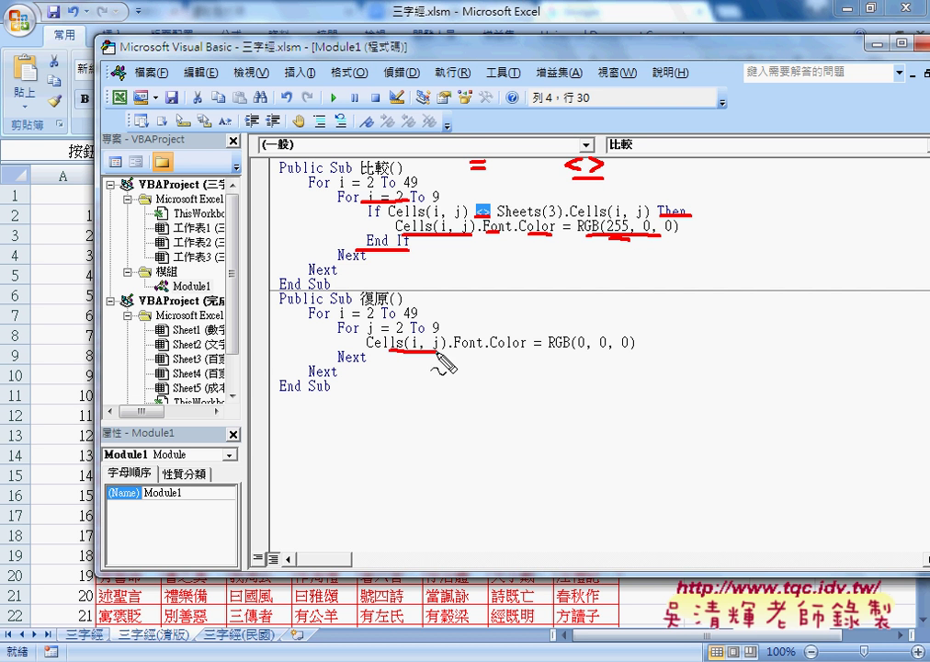
pyautogui.moveTo(522, 349); pyautogui.dragTo(554, 349)
pyautogui.moveTo(437, 350); pyautogui.dragTo(618, 350)
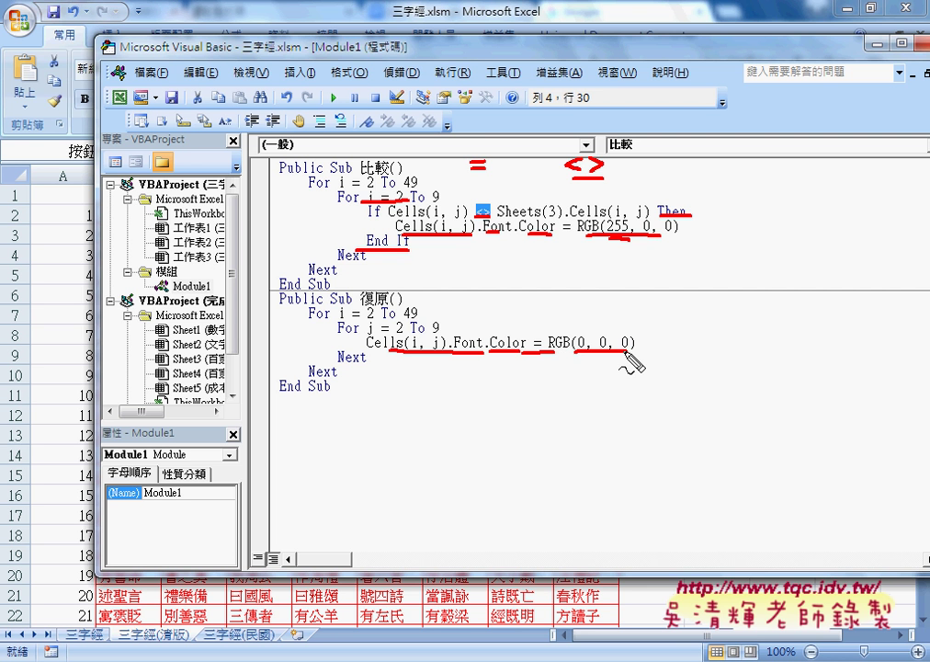
pyautogui.press('Escape')
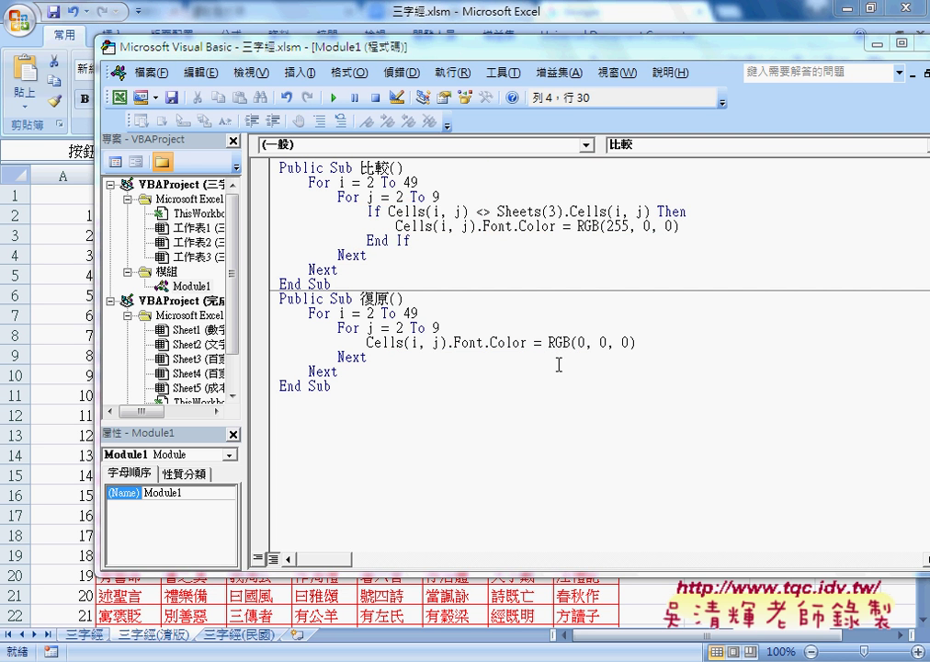
# Back on the worksheet, run 復原, then 比較 to redden differences, then 復原 again.
pyautogui.click(648, 594)
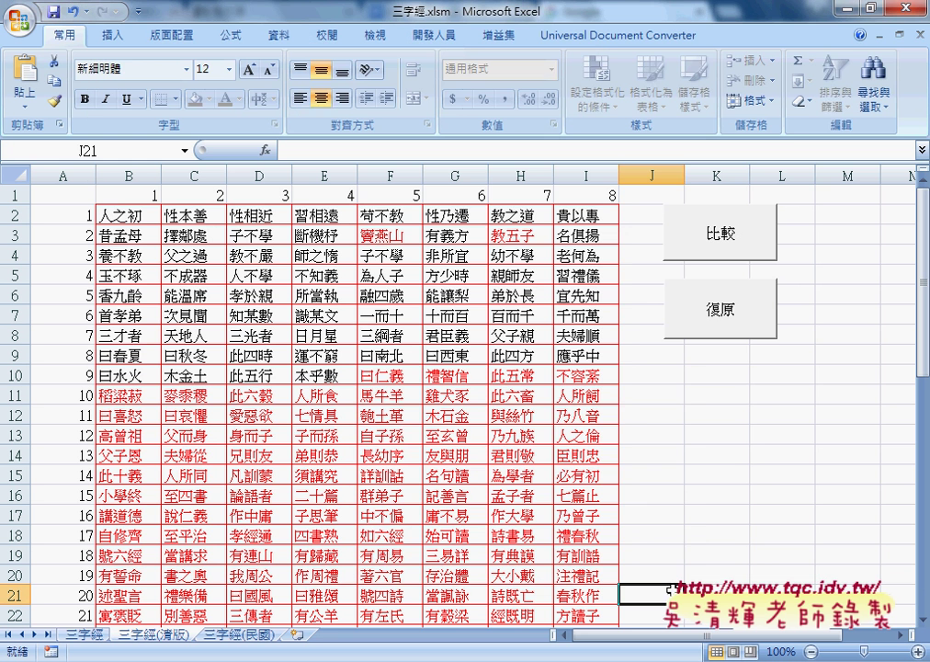
pyautogui.click(719, 324)
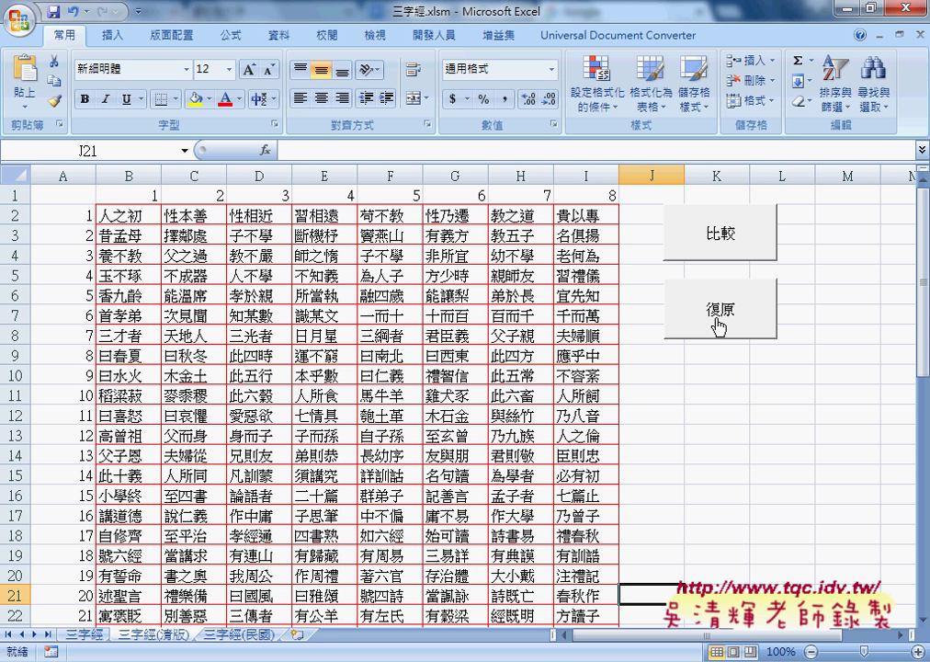
pyautogui.click(721, 235)
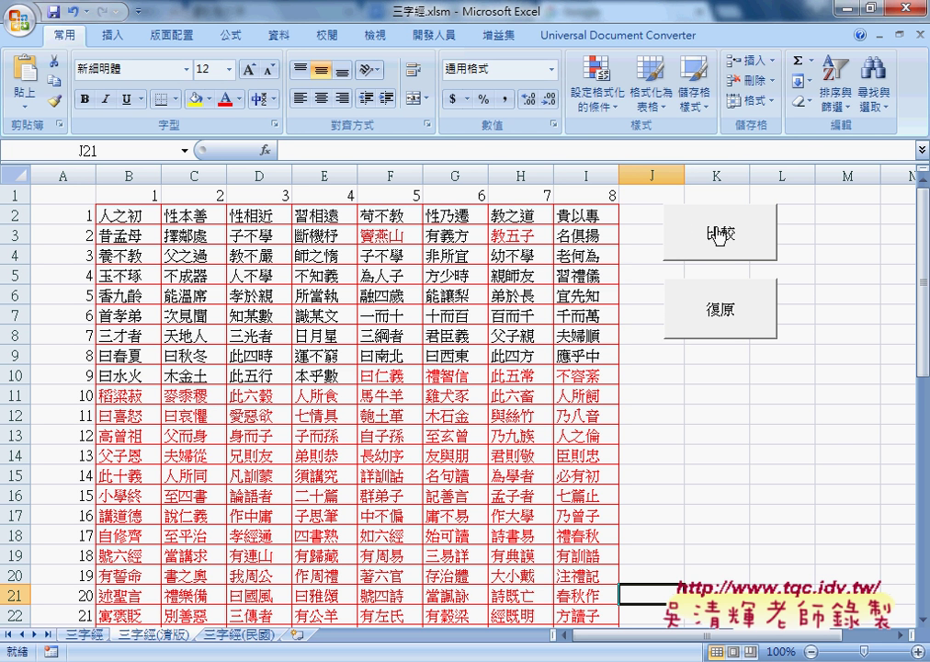
pyautogui.click(708, 306)
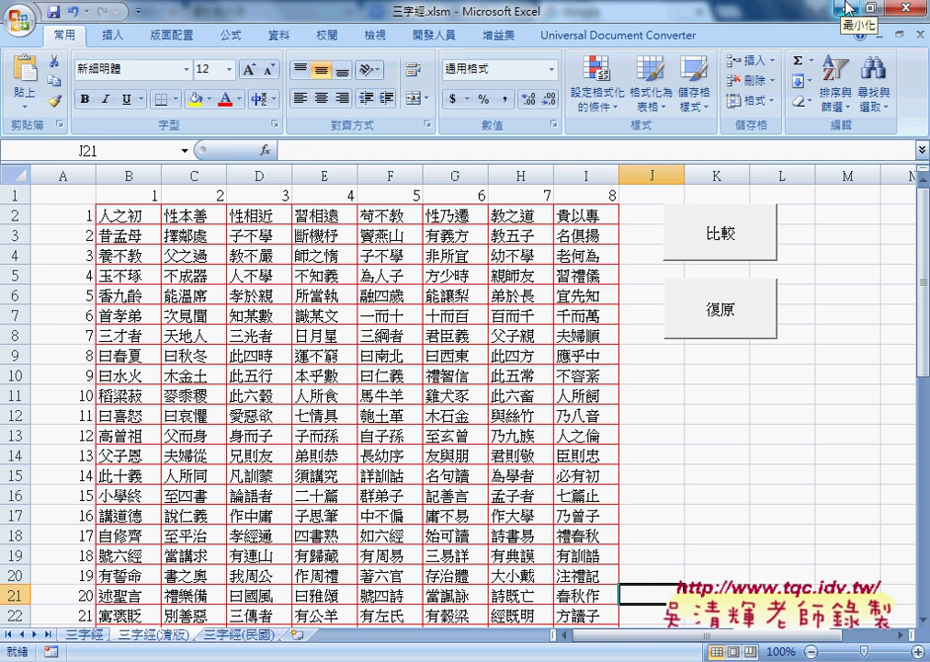
# Minimize Excel and Chrome, switch to 完成ex-07-文字遊戲.xls, and select the surname grid B4:U11.
pyautogui.click(847, 7)
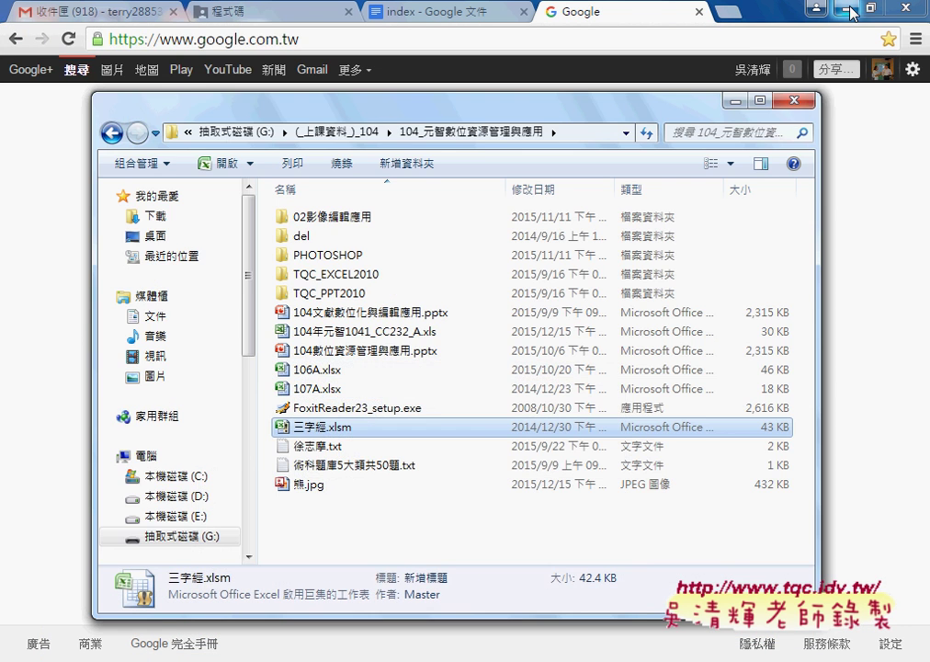
pyautogui.click(852, 9)
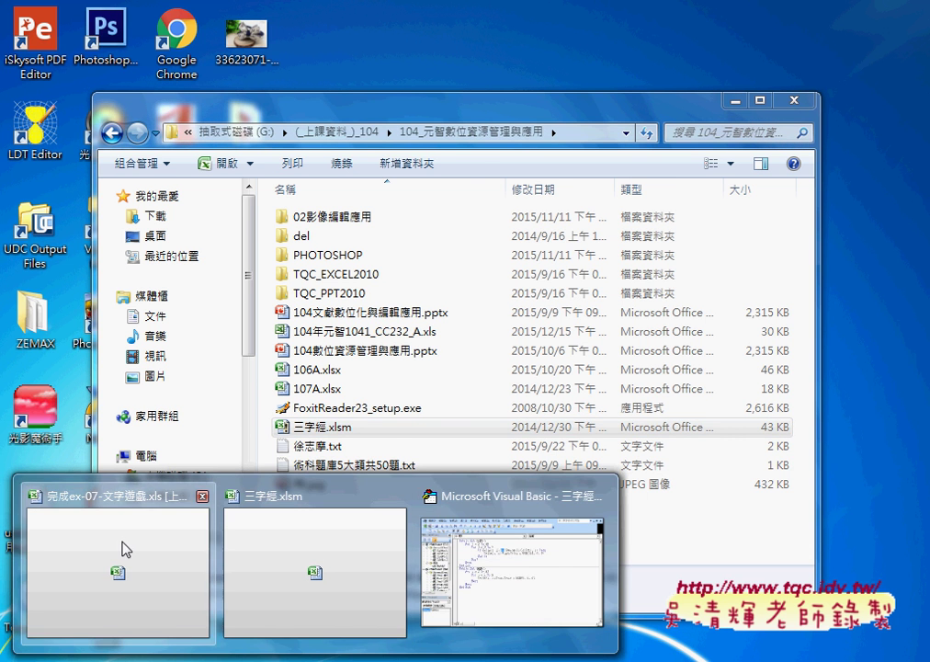
pyautogui.click(122, 549)
pyautogui.moveTo(66, 334)
pyautogui.mouseDown()
pyautogui.moveTo(106, 395)
pyautogui.moveTo(572, 473)
pyautogui.mouseUp()
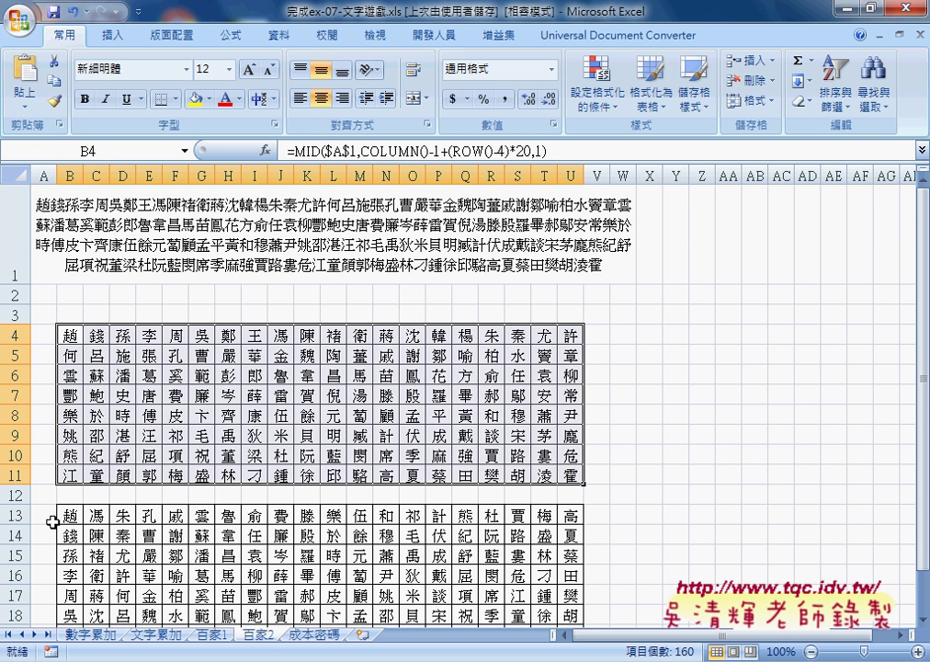
# Select B13 to show its formula =MID($A$1,ROW()-12+(COLUMN()-2)*8,1).
pyautogui.click(69, 512)
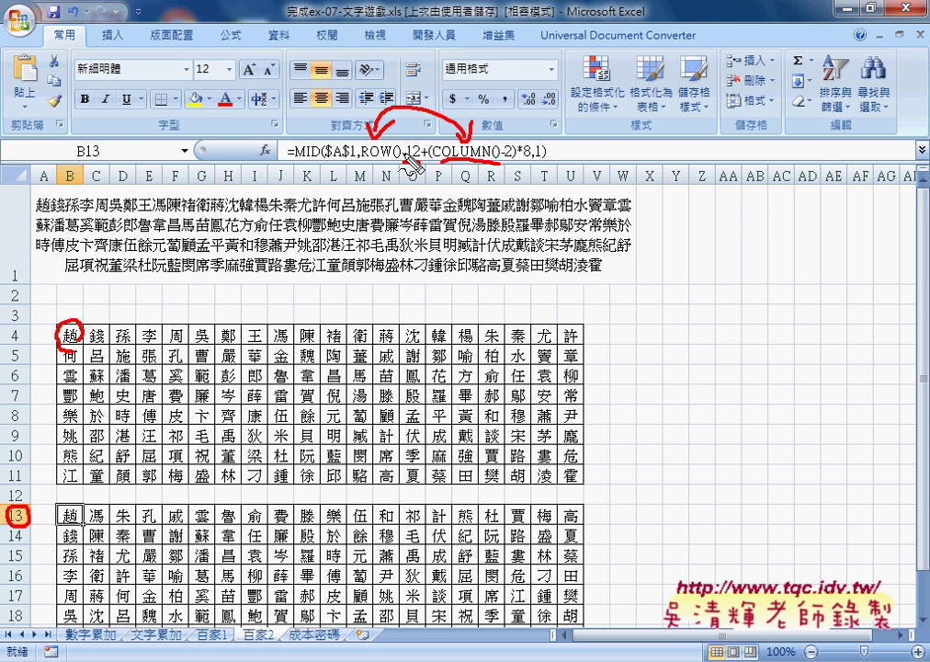
# Mark in red the -12 offset, column B header, formula end and source surname 趙.
pyautogui.moveTo(402, 172); pyautogui.dragTo(425, 173)
pyautogui.moveTo(70, 162); pyautogui.dragTo(75, 166)
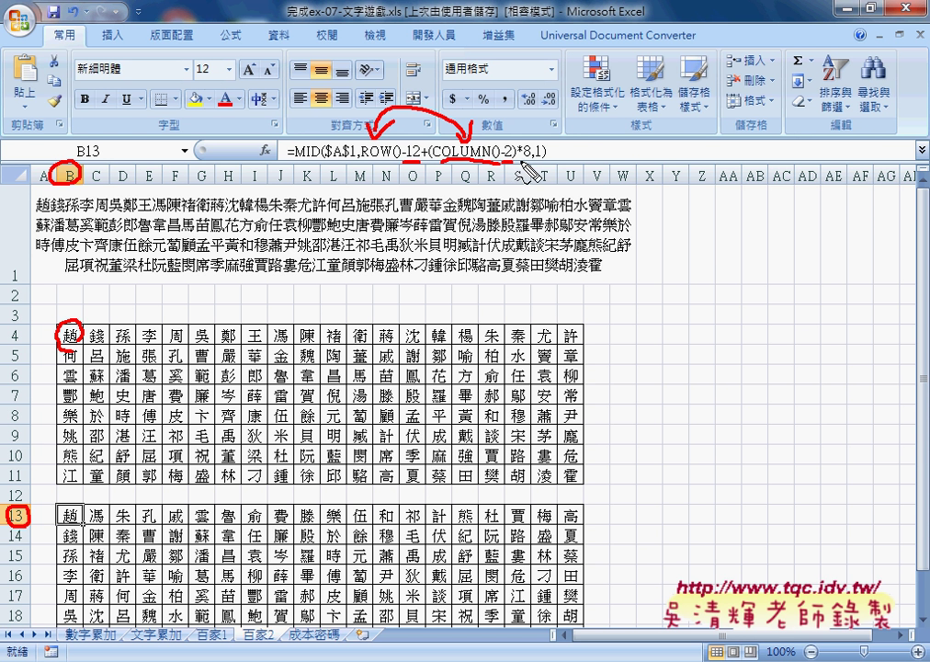
pyautogui.moveTo(516, 164); pyautogui.dragTo(531, 164)
pyautogui.moveTo(37, 215); pyautogui.dragTo(50, 215)
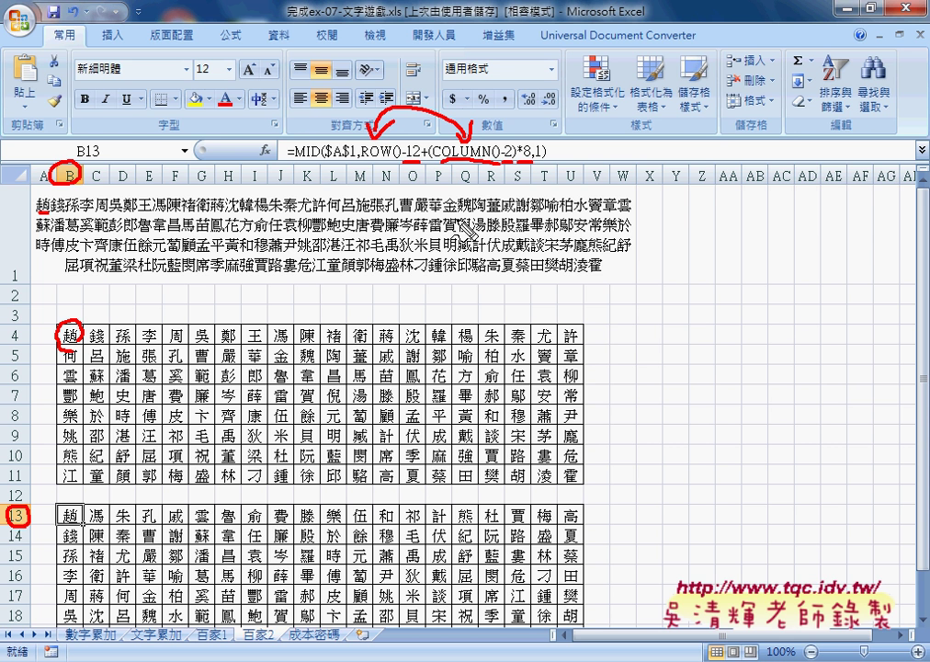
# Sketch boxes beside the grid and an arrow along row 4, then erase all marks.
pyautogui.moveTo(610, 325)
pyautogui.mouseDown()
pyautogui.moveTo(612, 351)
pyautogui.moveTo(664, 325)
pyautogui.moveTo(686, 355)
pyautogui.moveTo(609, 355)
pyautogui.moveTo(611, 400)
pyautogui.mouseUp()
pyautogui.moveTo(612, 368)
pyautogui.mouseDown()
pyautogui.moveTo(686, 369)
pyautogui.moveTo(685, 395)
pyautogui.mouseUp()
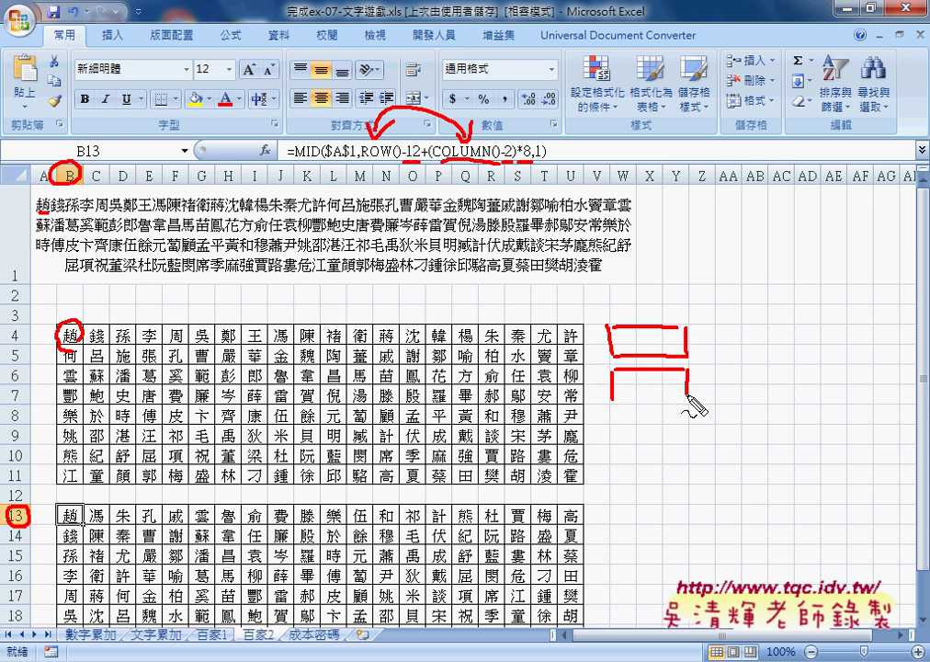
pyautogui.moveTo(612, 400); pyautogui.dragTo(686, 400)
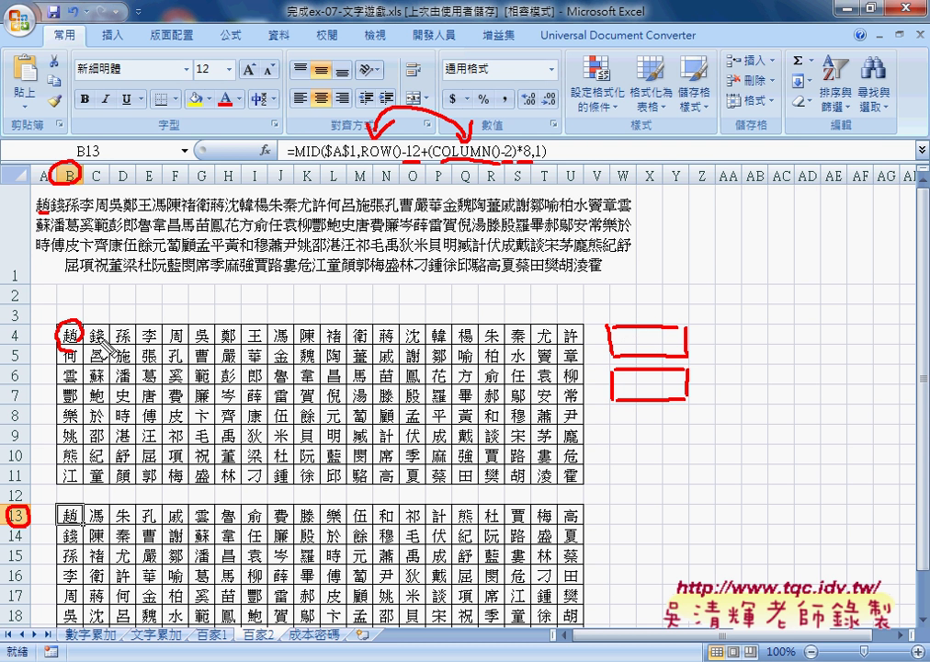
pyautogui.moveTo(99, 338); pyautogui.dragTo(349, 340)
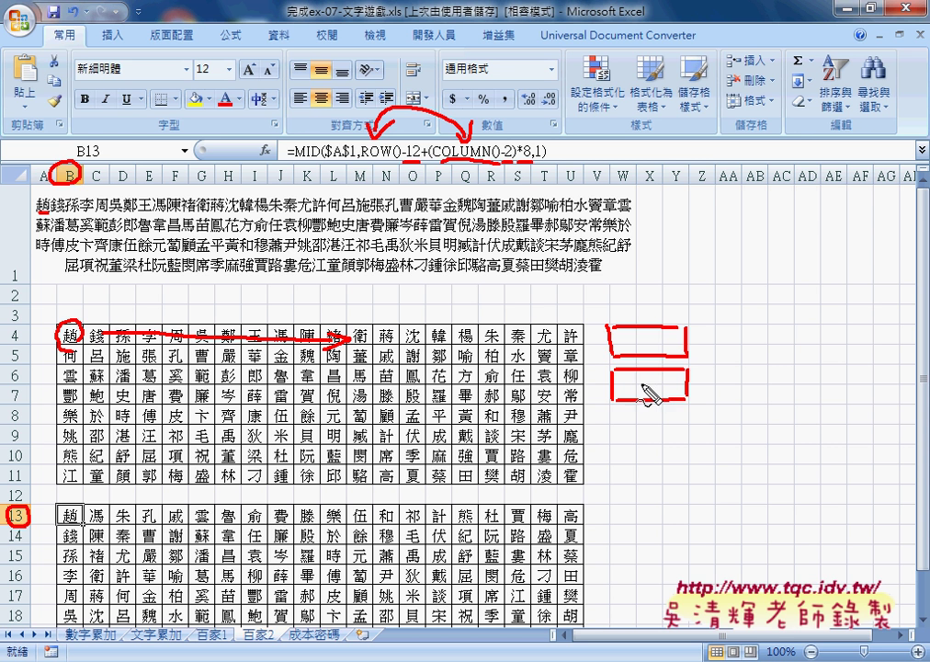
pyautogui.moveTo(644, 401); pyautogui.dragTo(638, 397)
pyautogui.press('Escape')
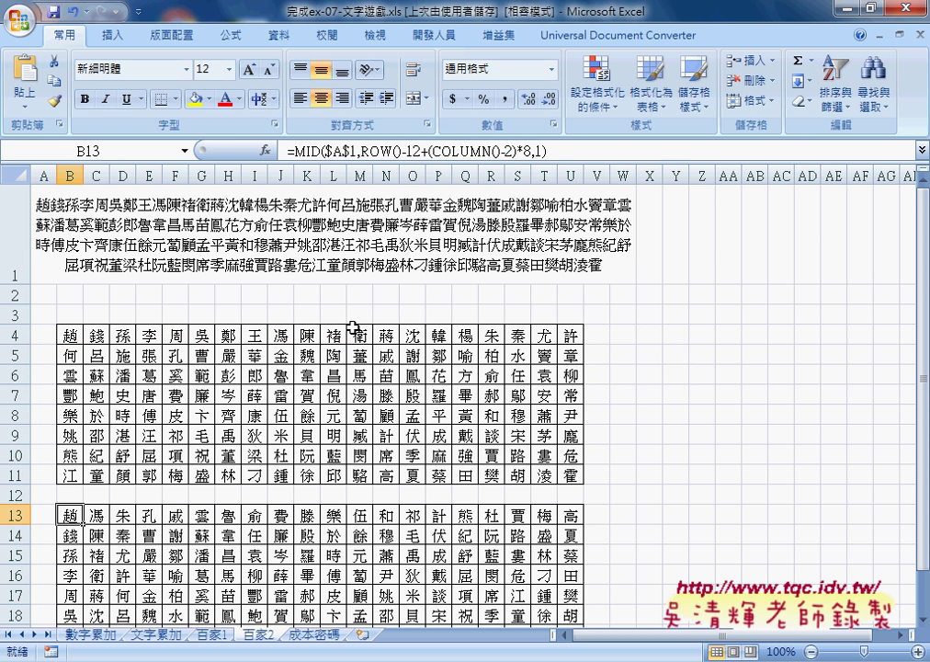
# Highlight B4:U11, then show B4's formula =MID($A$1,COLUMN()-1+(ROW()-4)*20,1).
pyautogui.moveTo(69, 334)
pyautogui.mouseDown()
pyautogui.moveTo(109, 467)
pyautogui.moveTo(570, 474)
pyautogui.mouseUp()
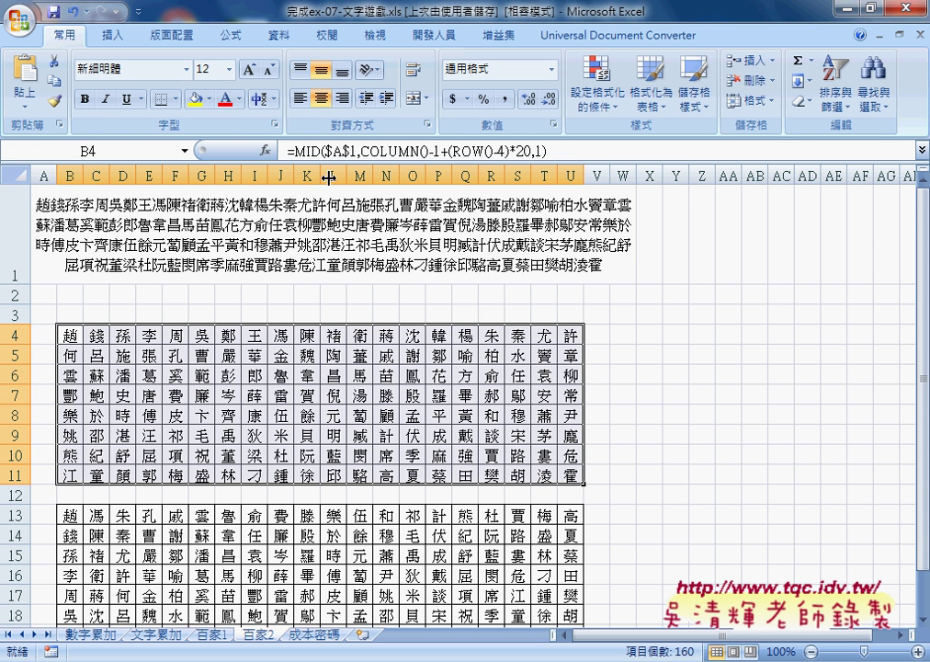
pyautogui.click(69, 335)
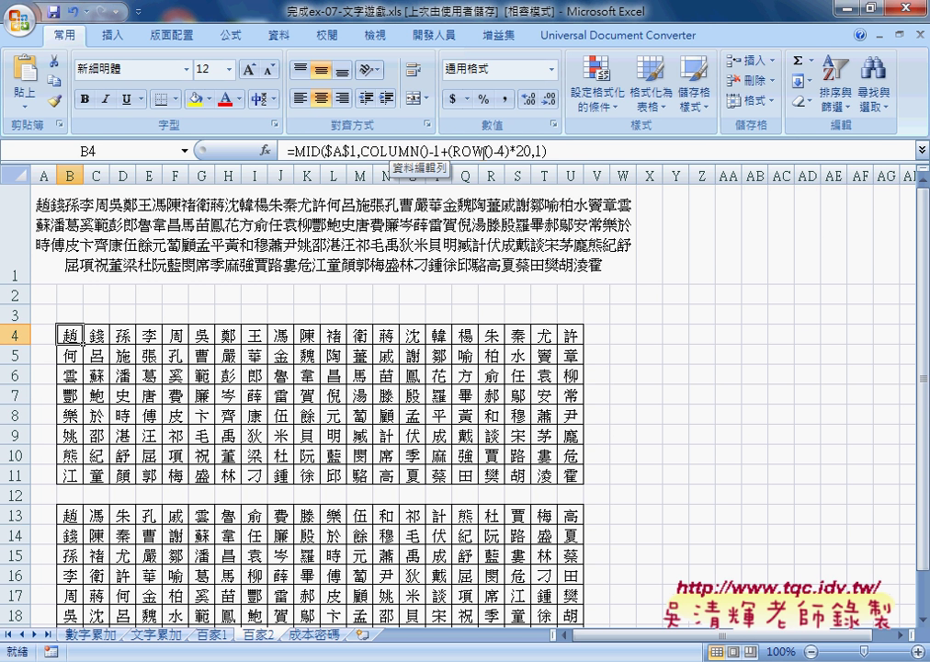
pyautogui.moveTo(360, 150); pyautogui.dragTo(430, 151)
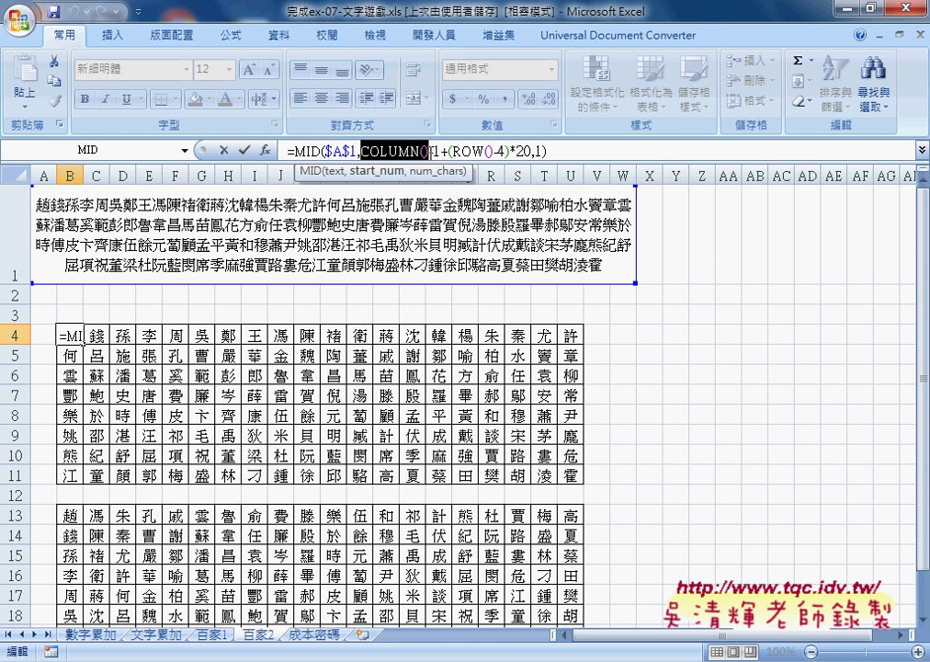
pyautogui.write('-')
pyautogui.moveTo(324, 151); pyautogui.dragTo(353, 151)
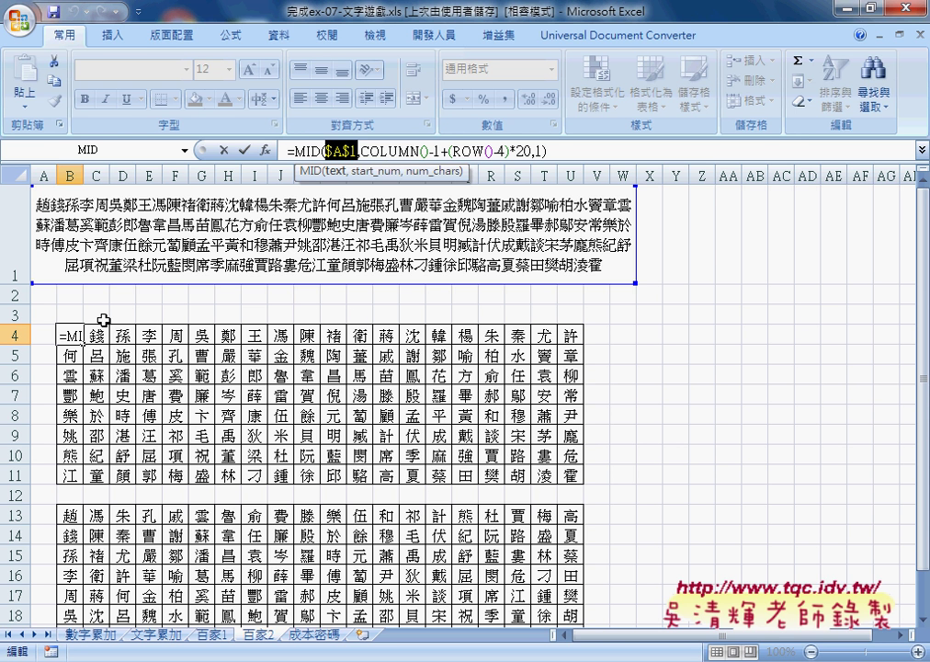
pyautogui.click(244, 149)
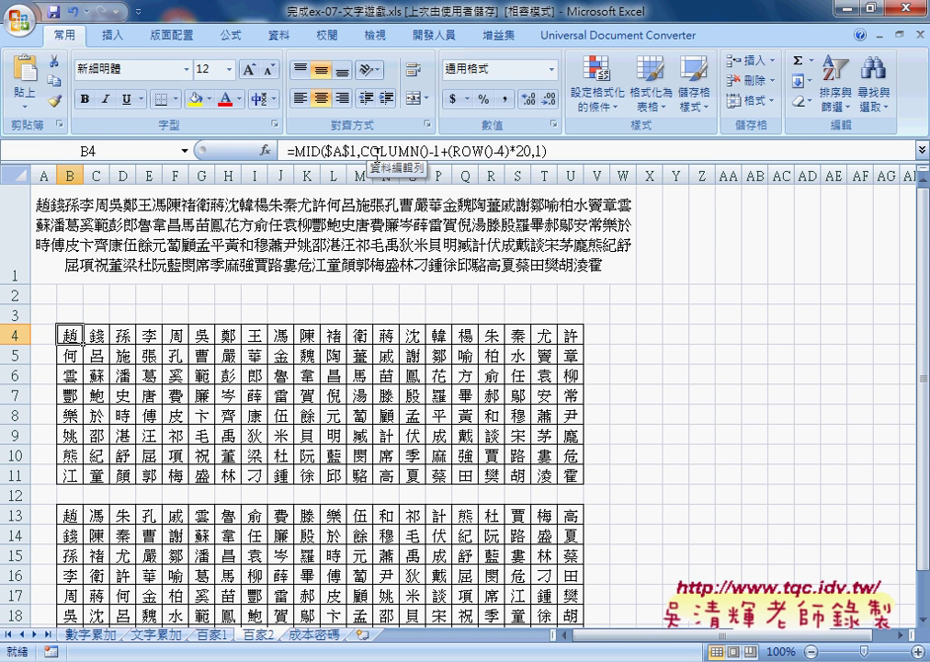
pyautogui.moveTo(547, 150); pyautogui.dragTo(287, 150)
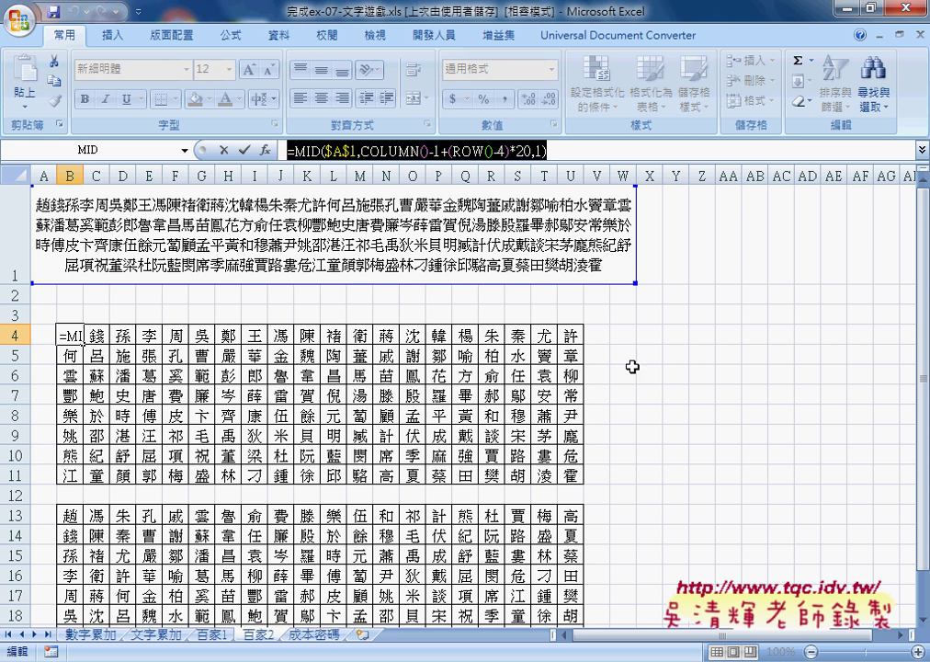
# Keep B4's formula unchanged and select B4:U11, showing a count of 160.
pyautogui.click(244, 149)
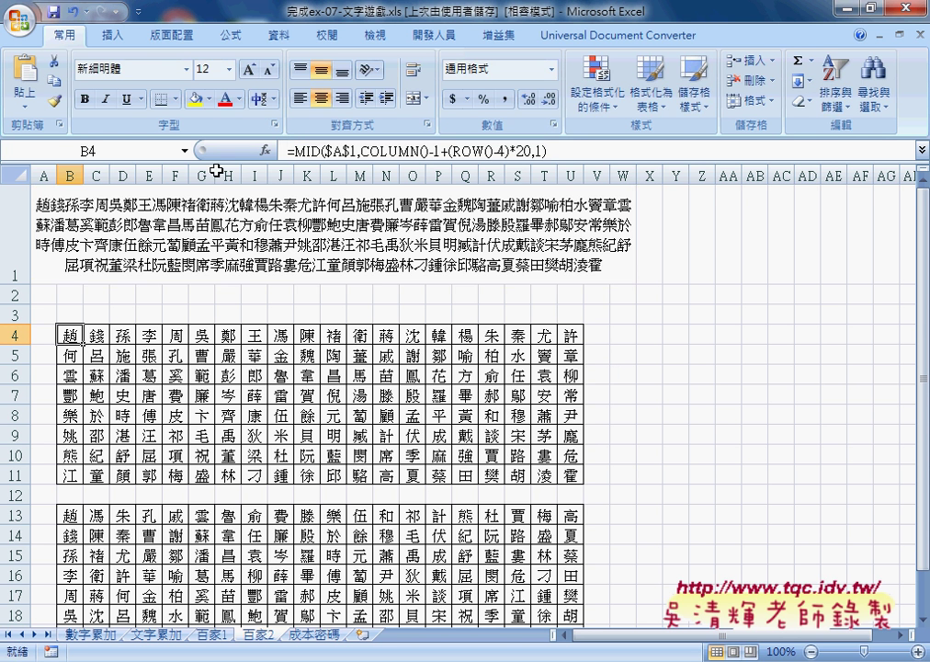
pyautogui.moveTo(73, 323); pyautogui.dragTo(561, 479)
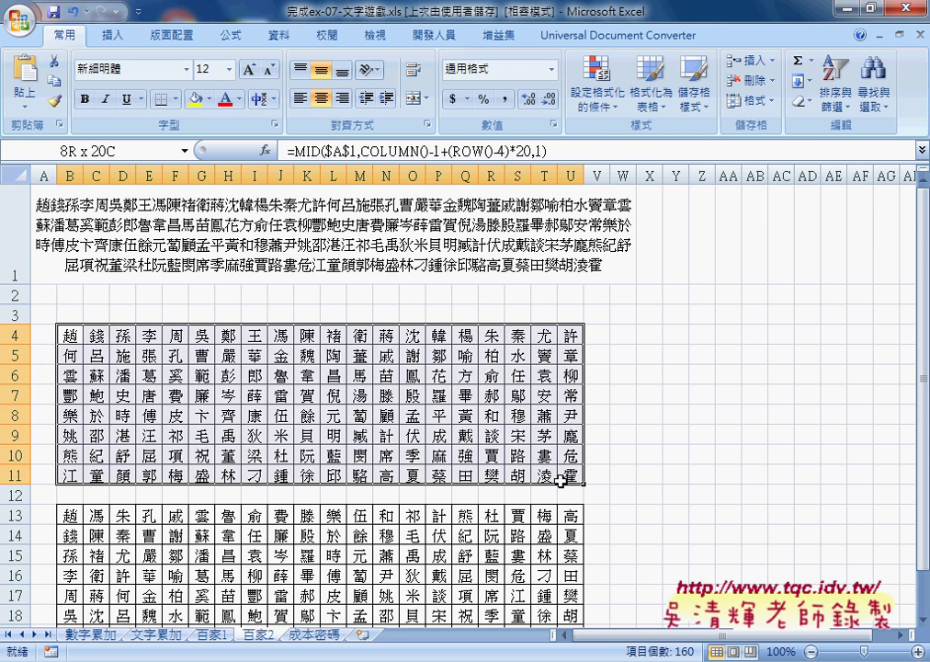